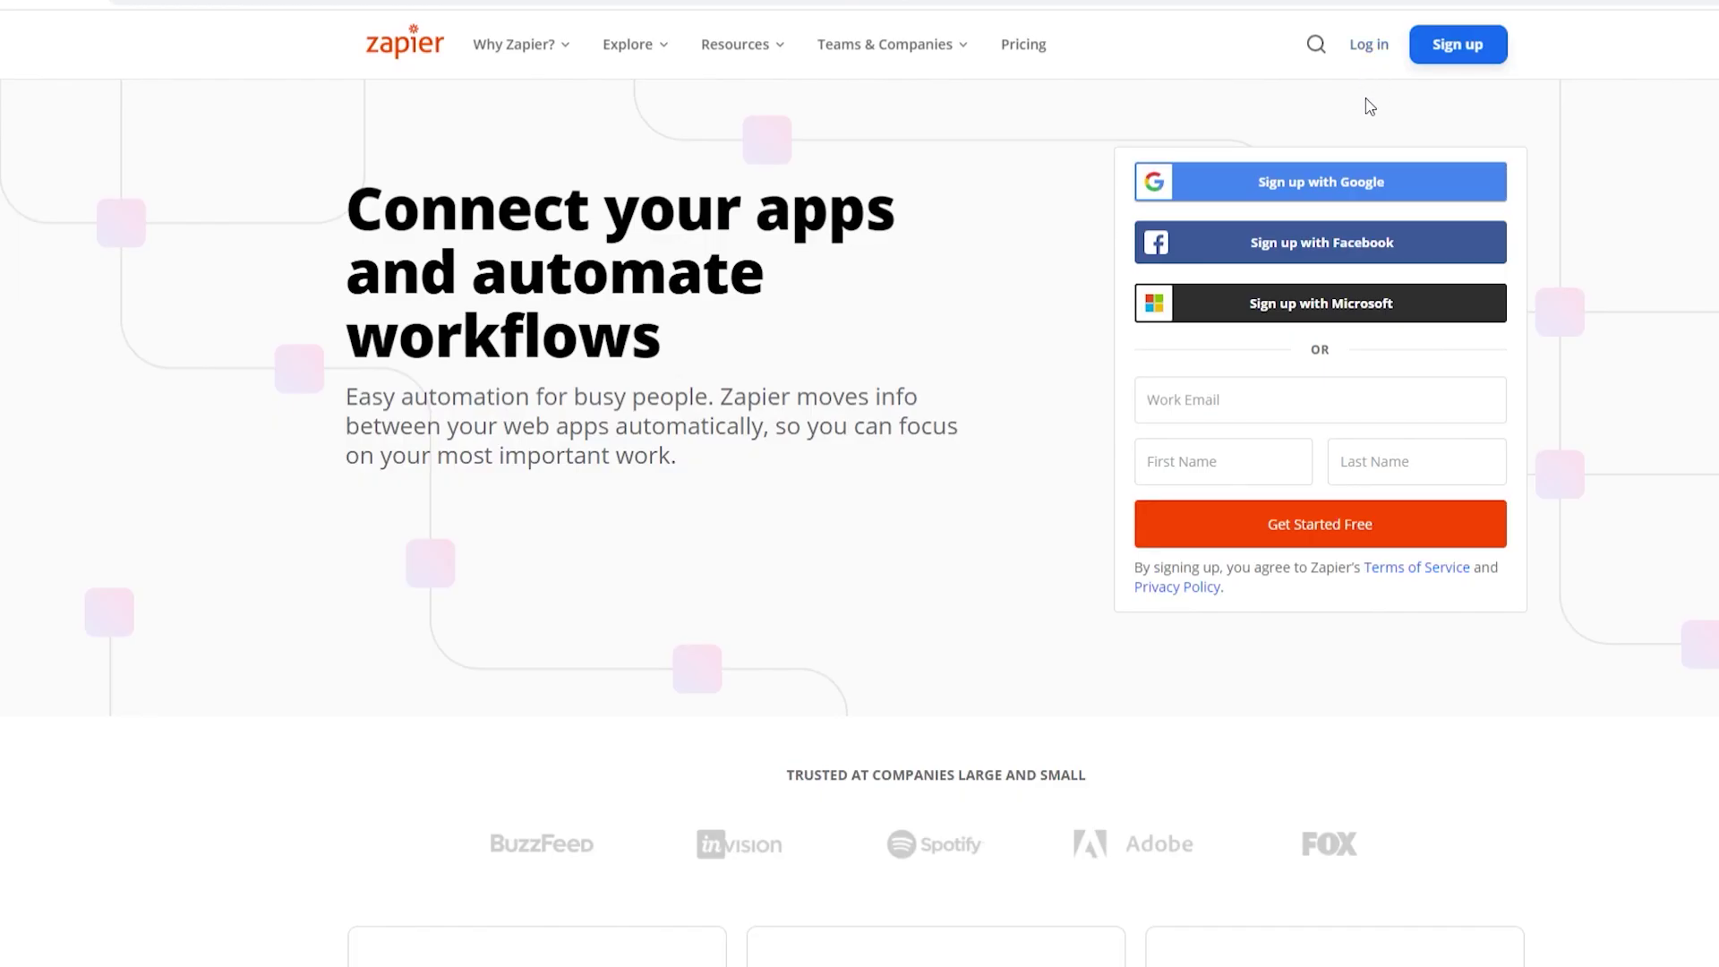
Step: Log in and start a new Zap with HubSpot as the trigger app
{"action": "left_click", "coordinate": [1368, 45]}
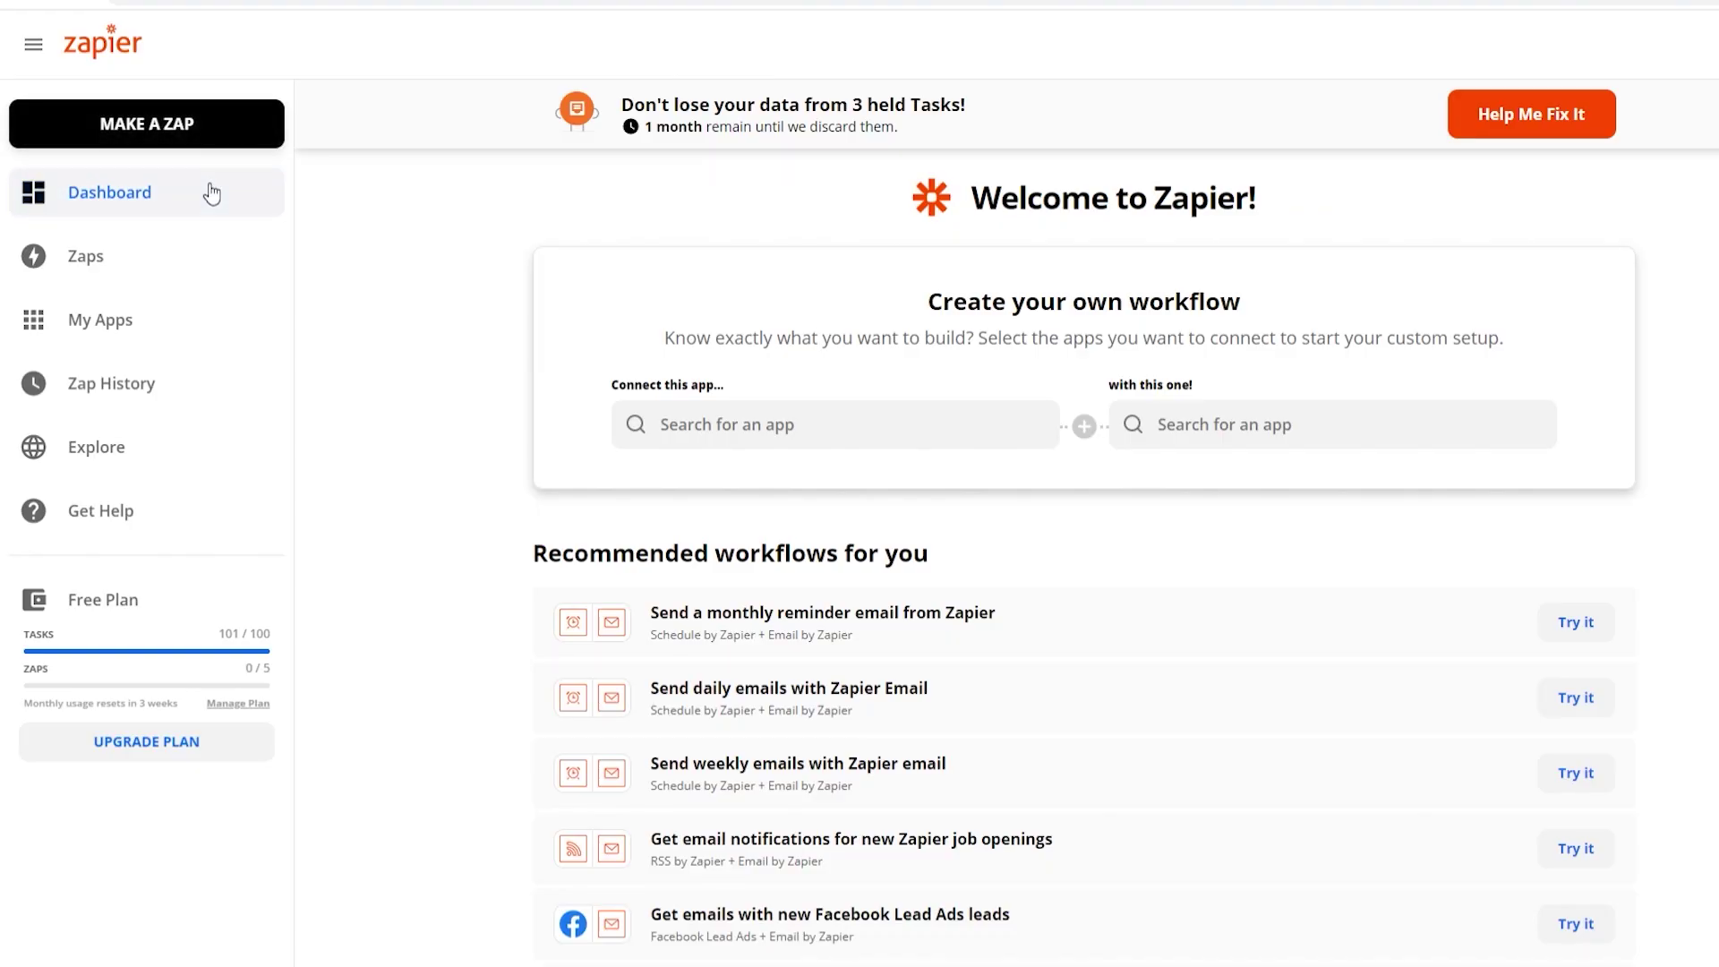
{"action": "left_click", "coordinate": [212, 145]}
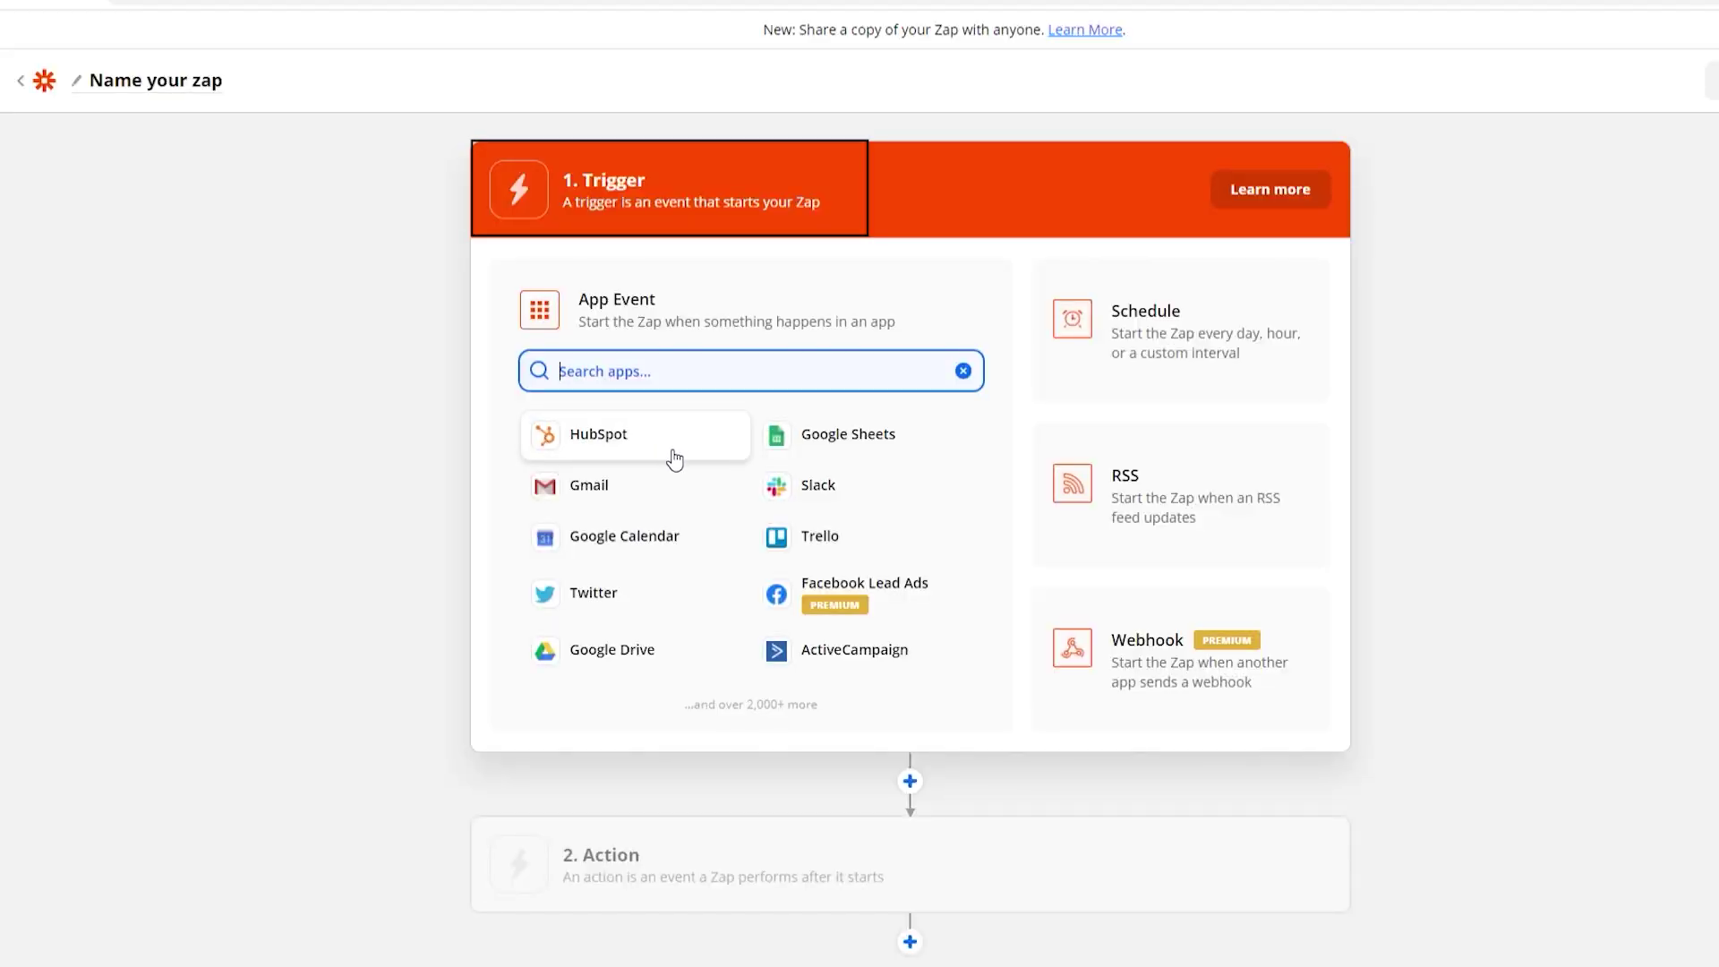
{"action": "left_click", "coordinate": [674, 443]}
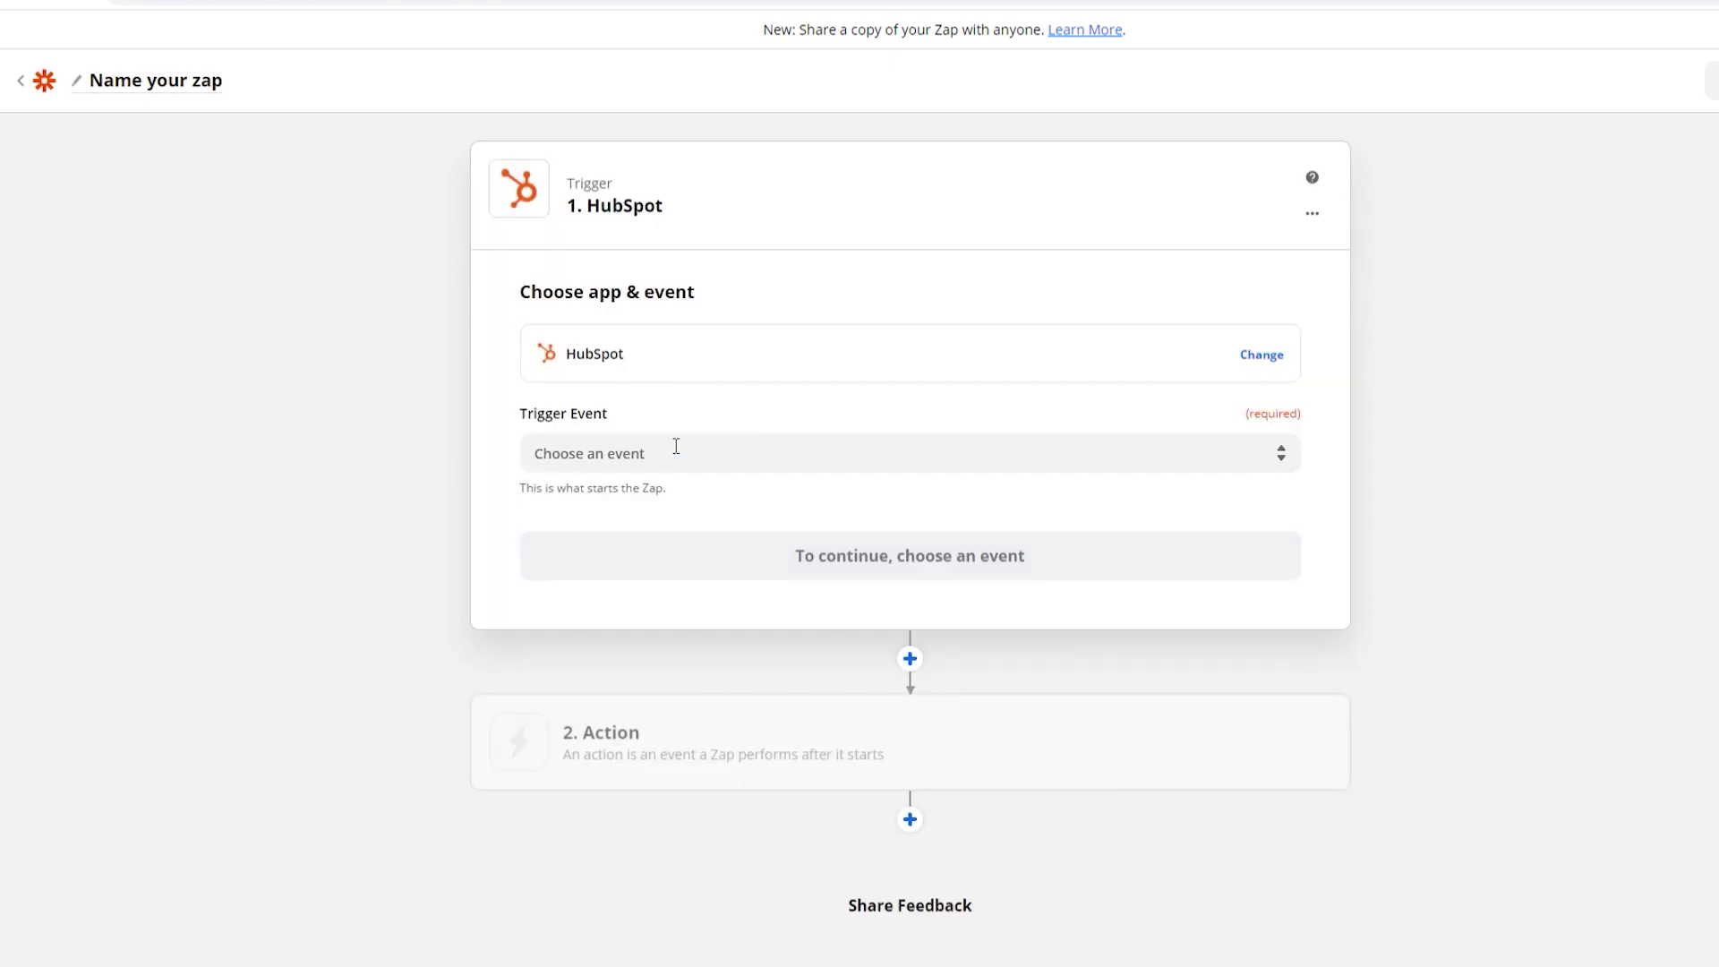
Step: Choose the New Deal trigger event, confirm it and move on to the action step
{"action": "left_click", "coordinate": [676, 458]}
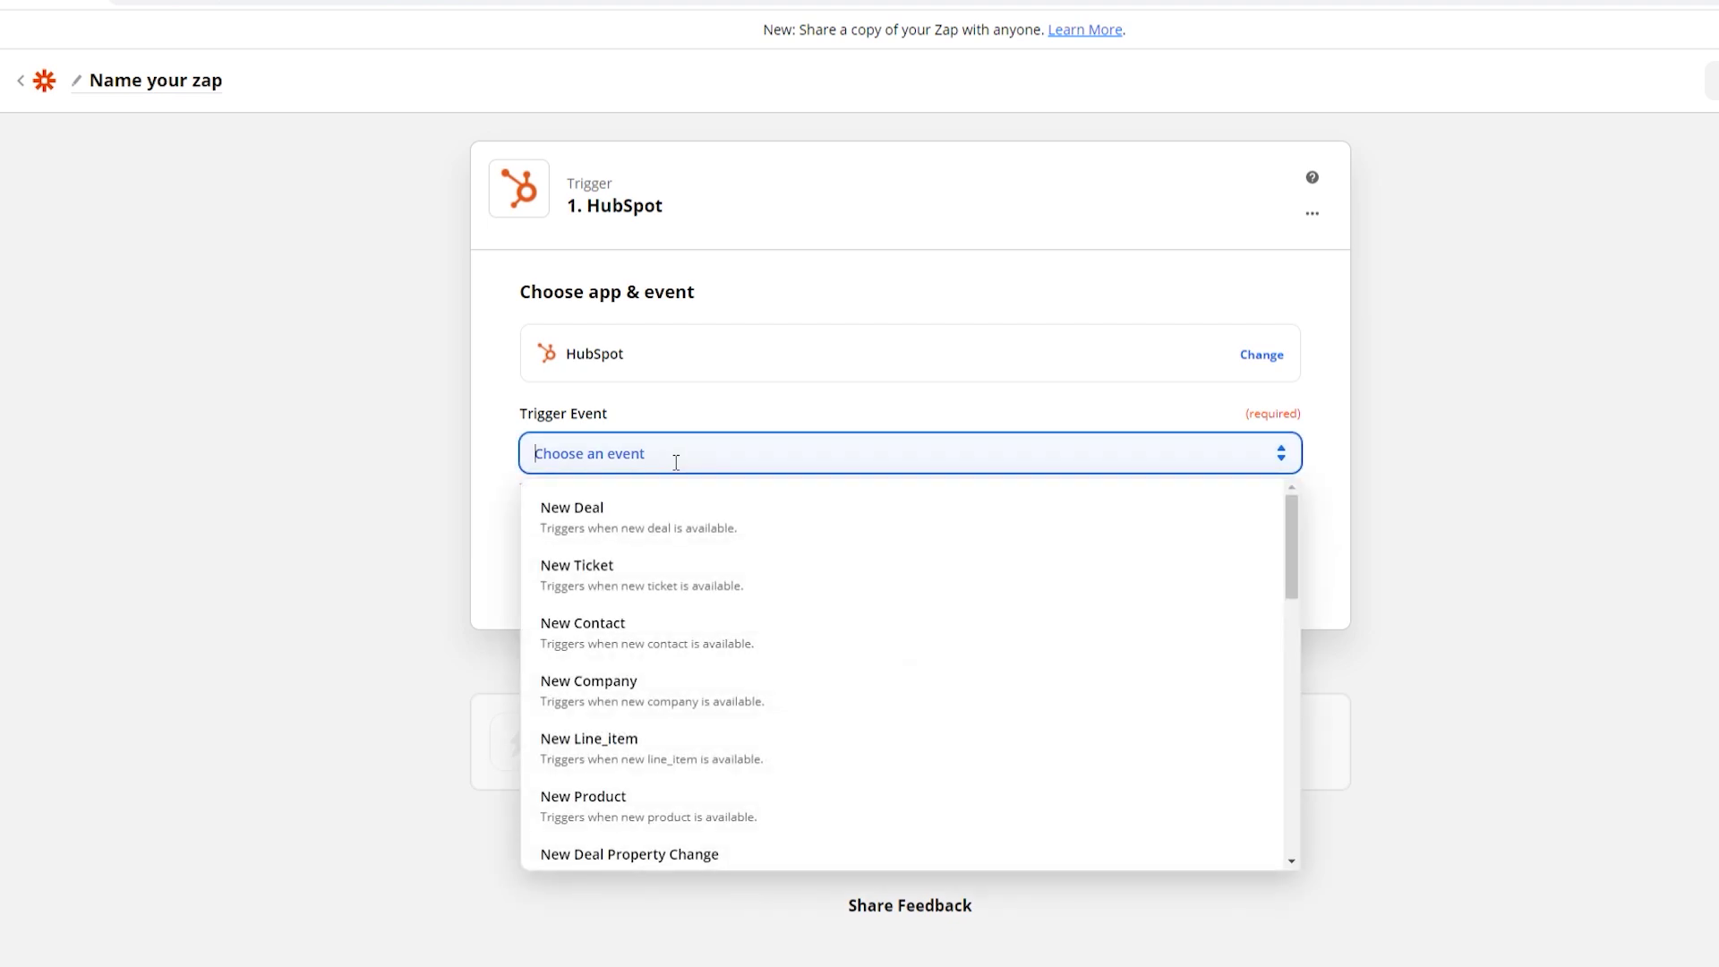
{"action": "left_click", "coordinate": [675, 526]}
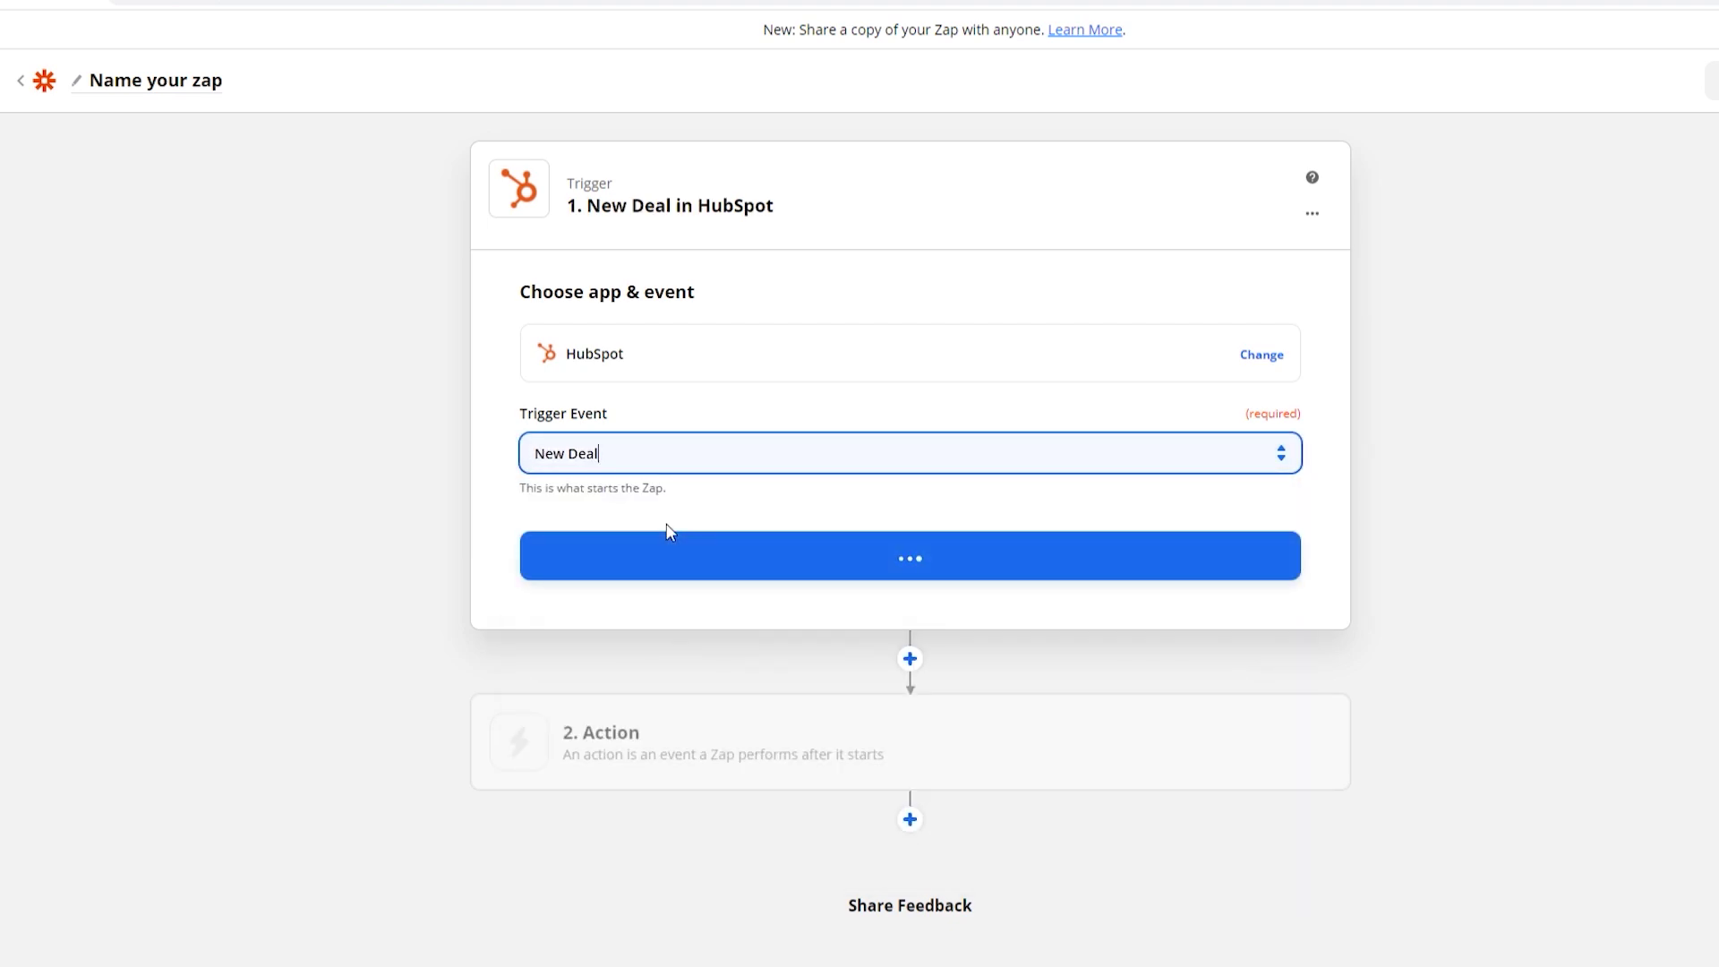
{"action": "left_click", "coordinate": [668, 554]}
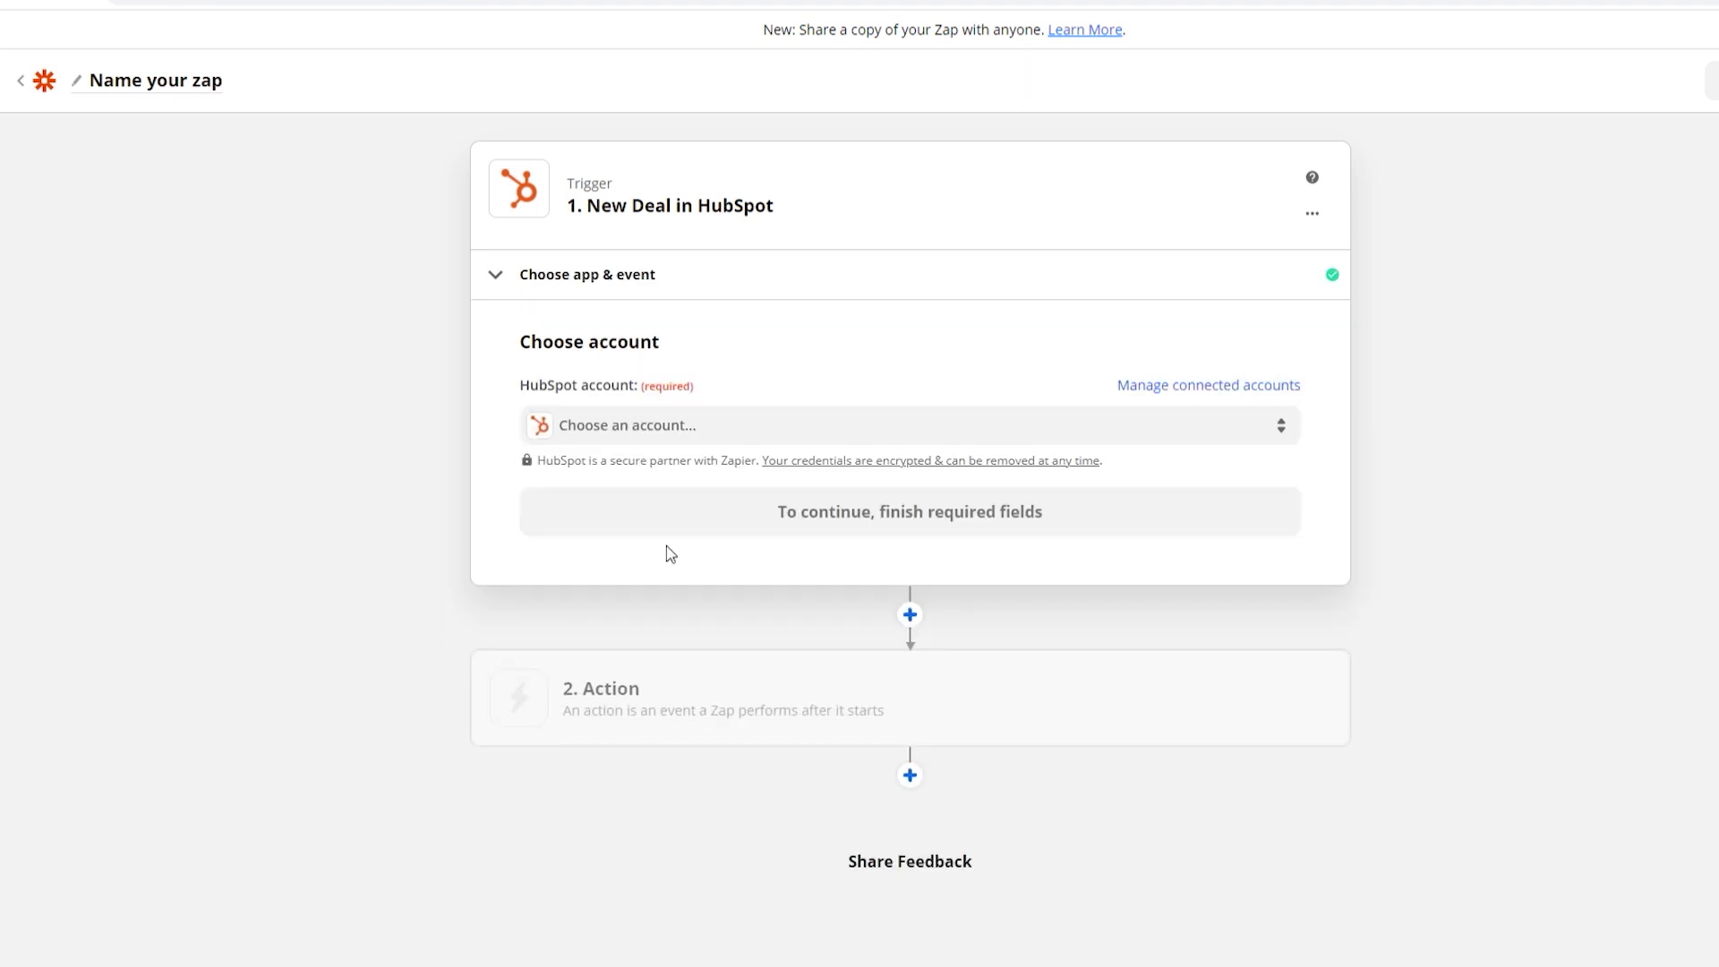
{"action": "left_click", "coordinate": [672, 699]}
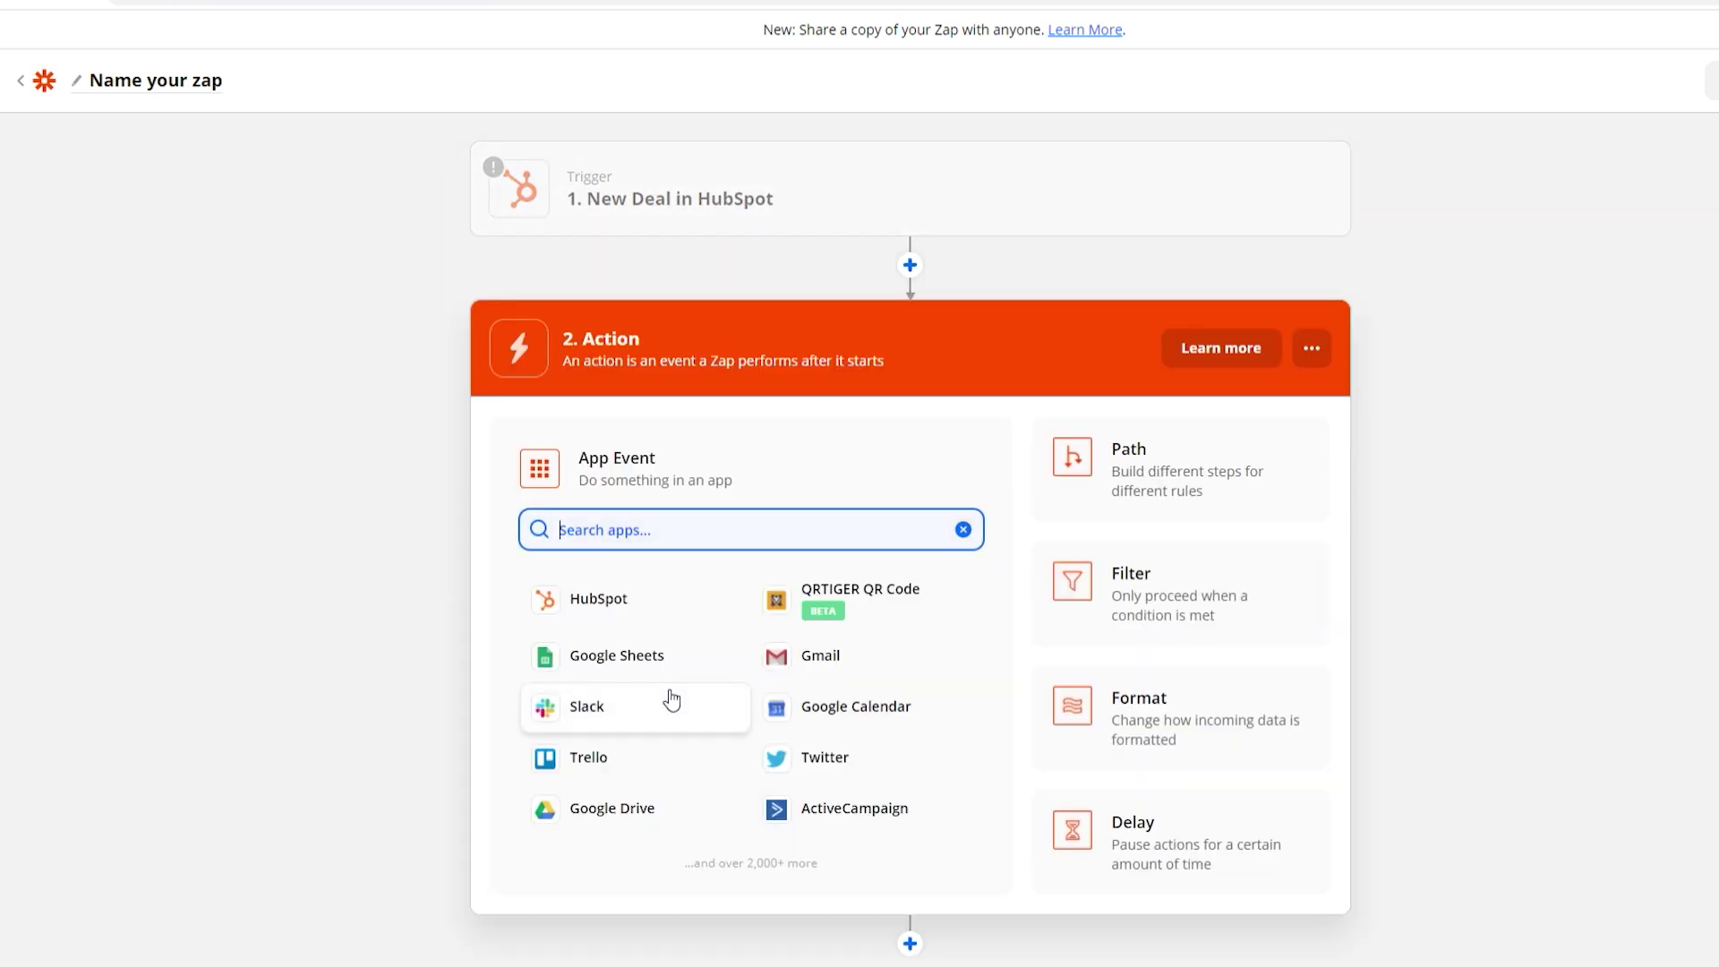
Step: Make the action Create Dynamic Editable QR Code in QRTIGER QR Code
{"action": "left_click", "coordinate": [893, 605]}
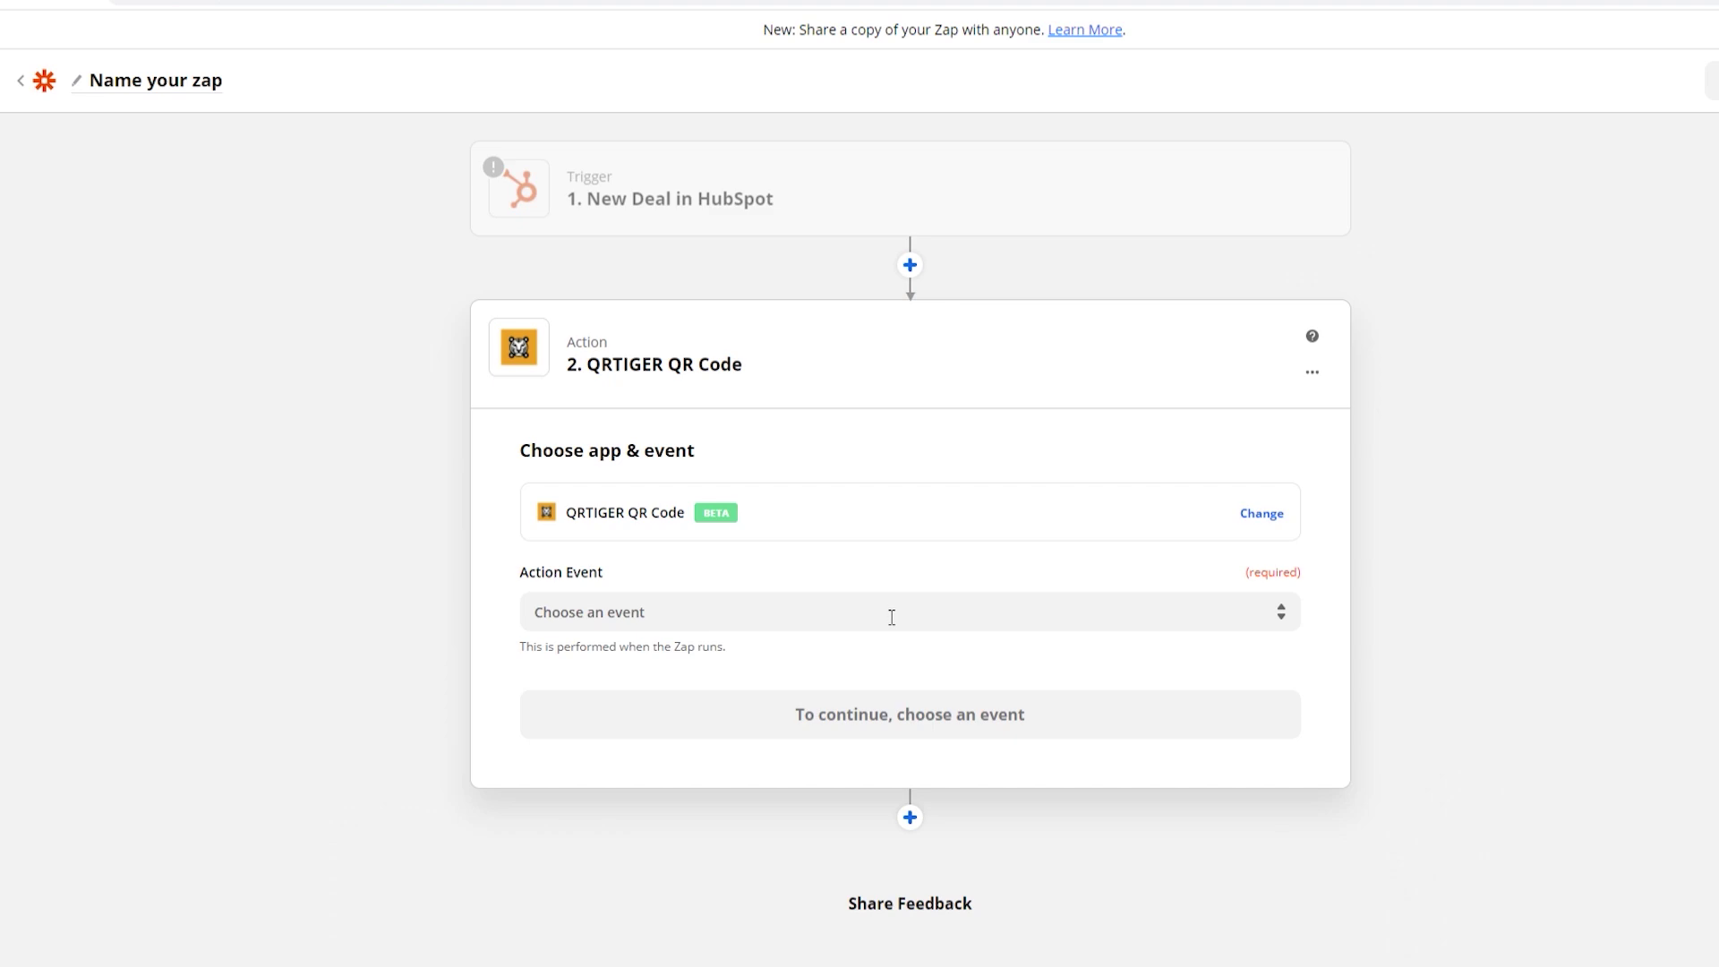
{"action": "left_click", "coordinate": [890, 616]}
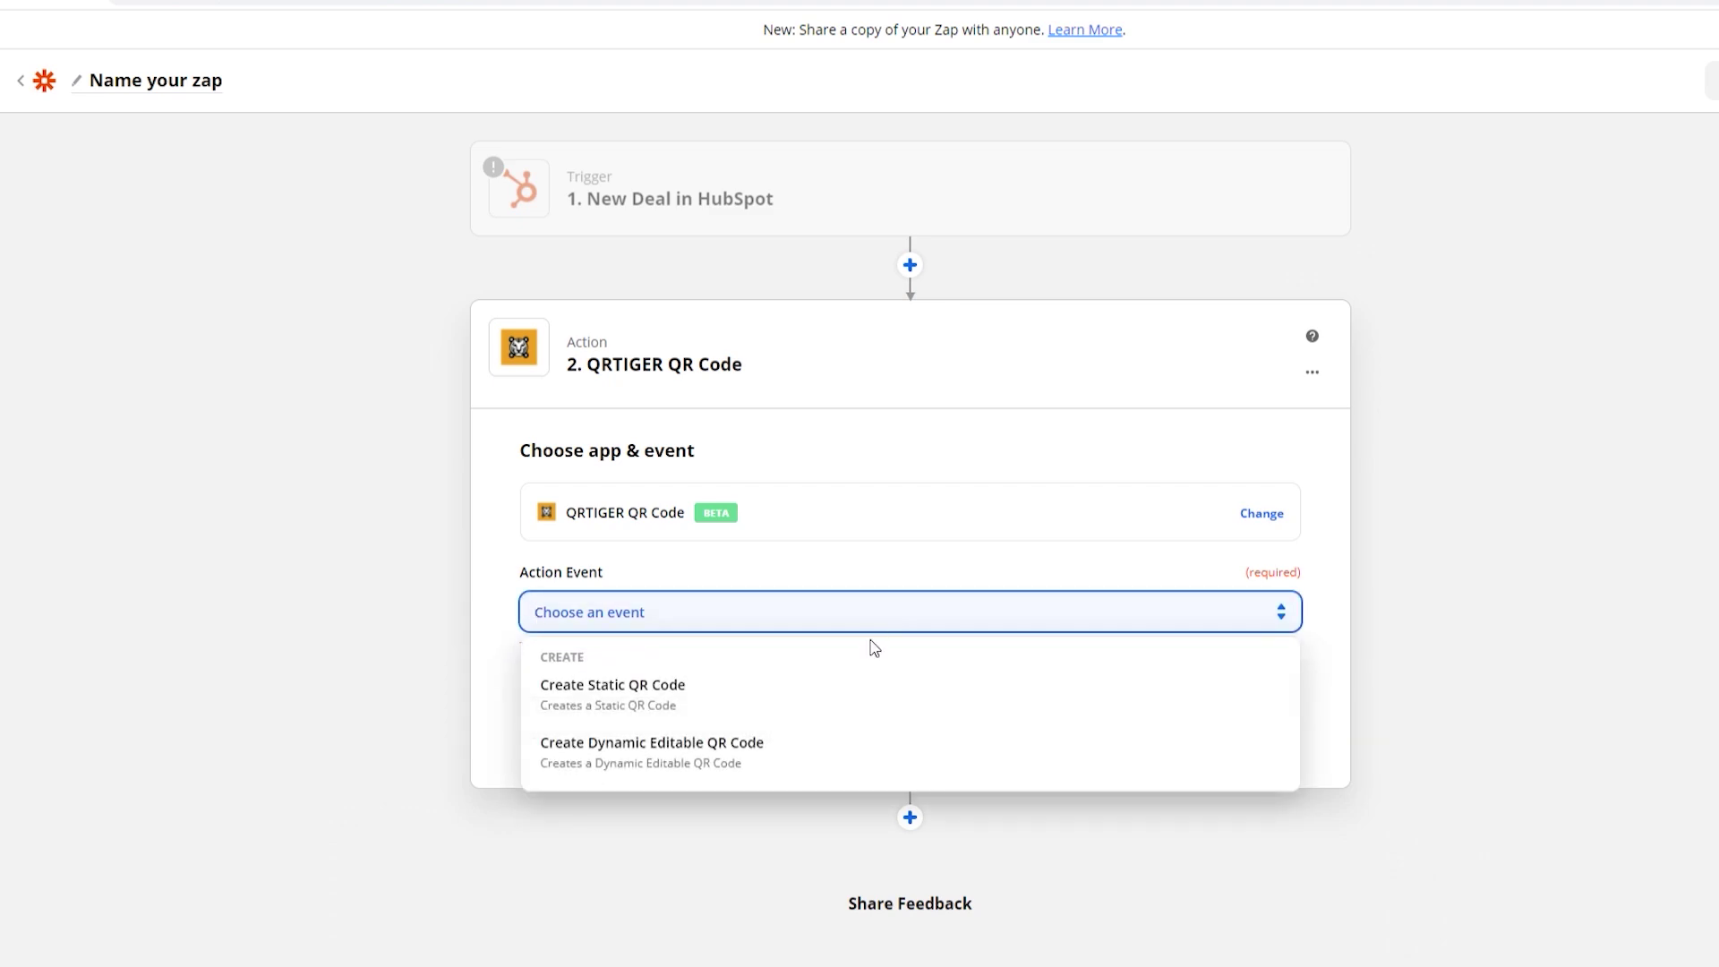
{"action": "left_click", "coordinate": [871, 753]}
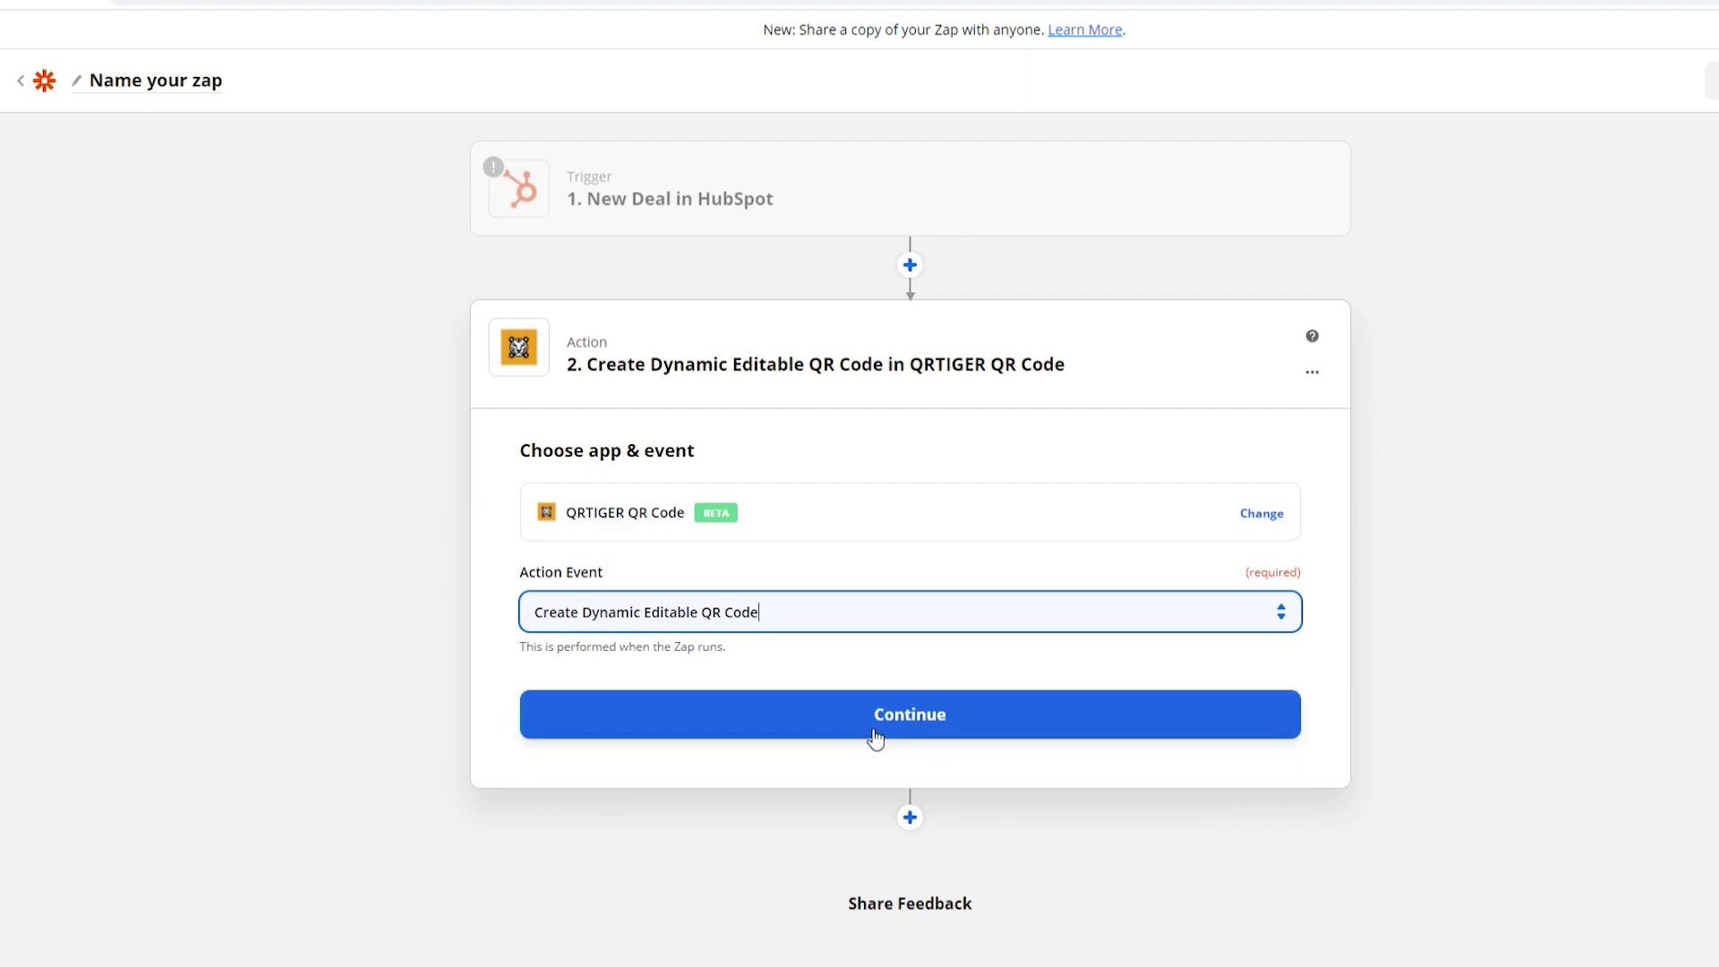
{"action": "left_click", "coordinate": [875, 725]}
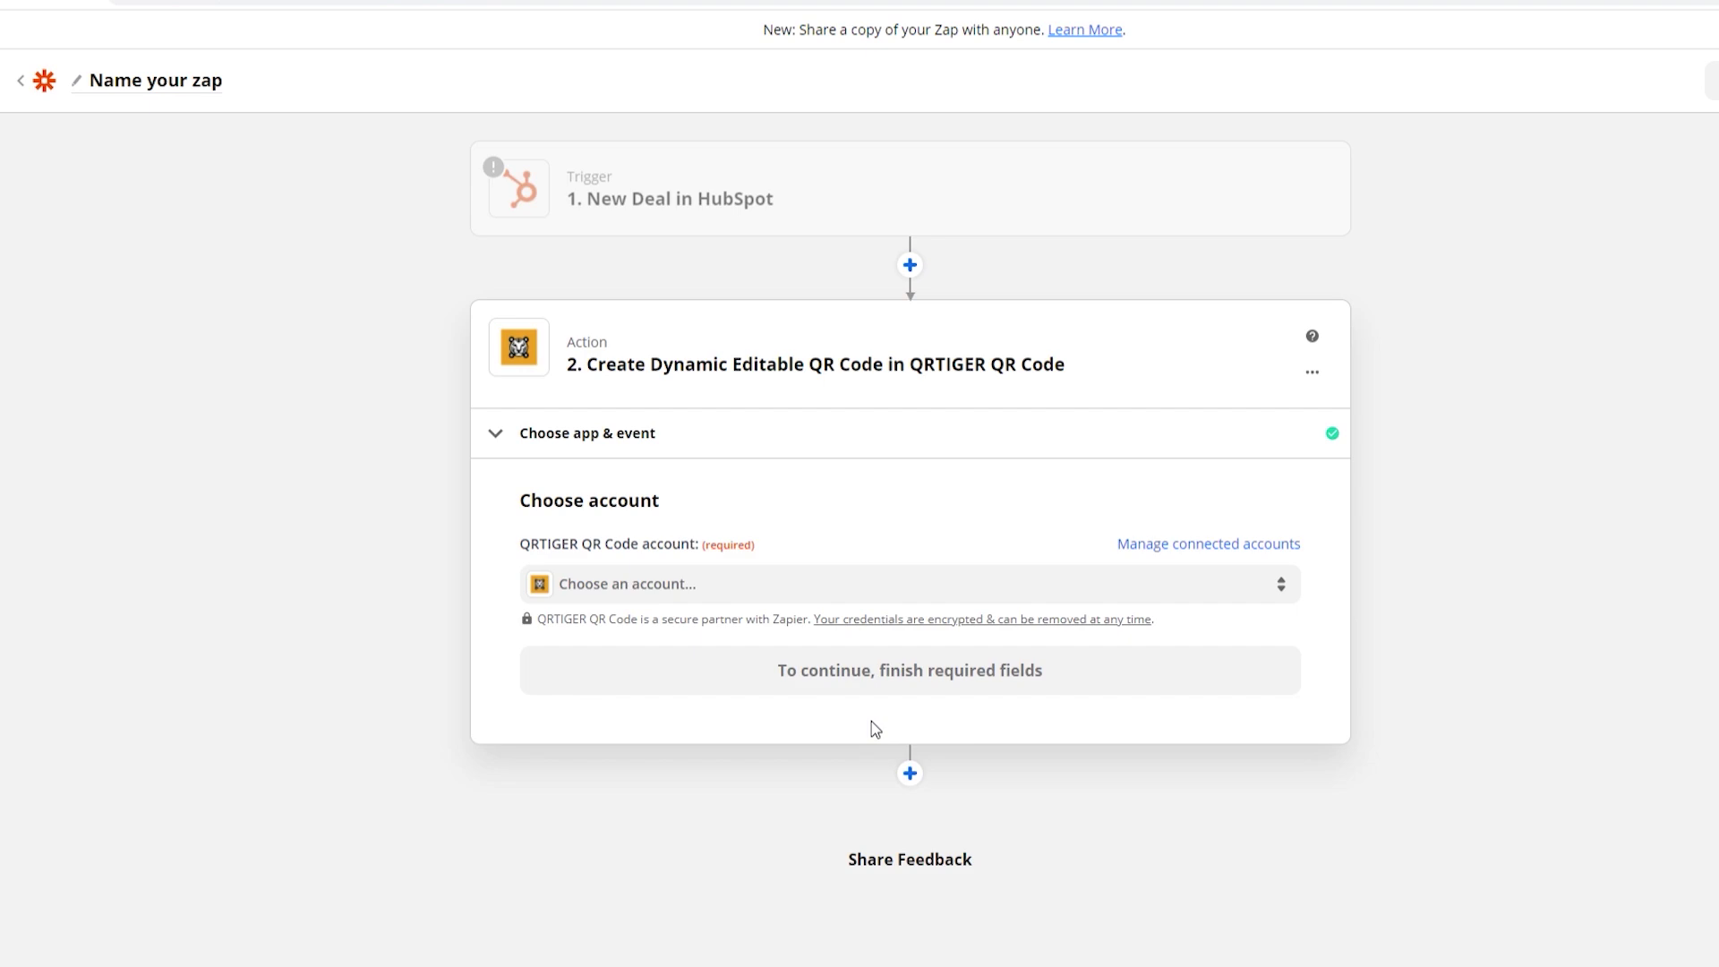
Step: Start connecting a new QRTIGER account for the action
{"action": "left_click", "coordinate": [923, 591]}
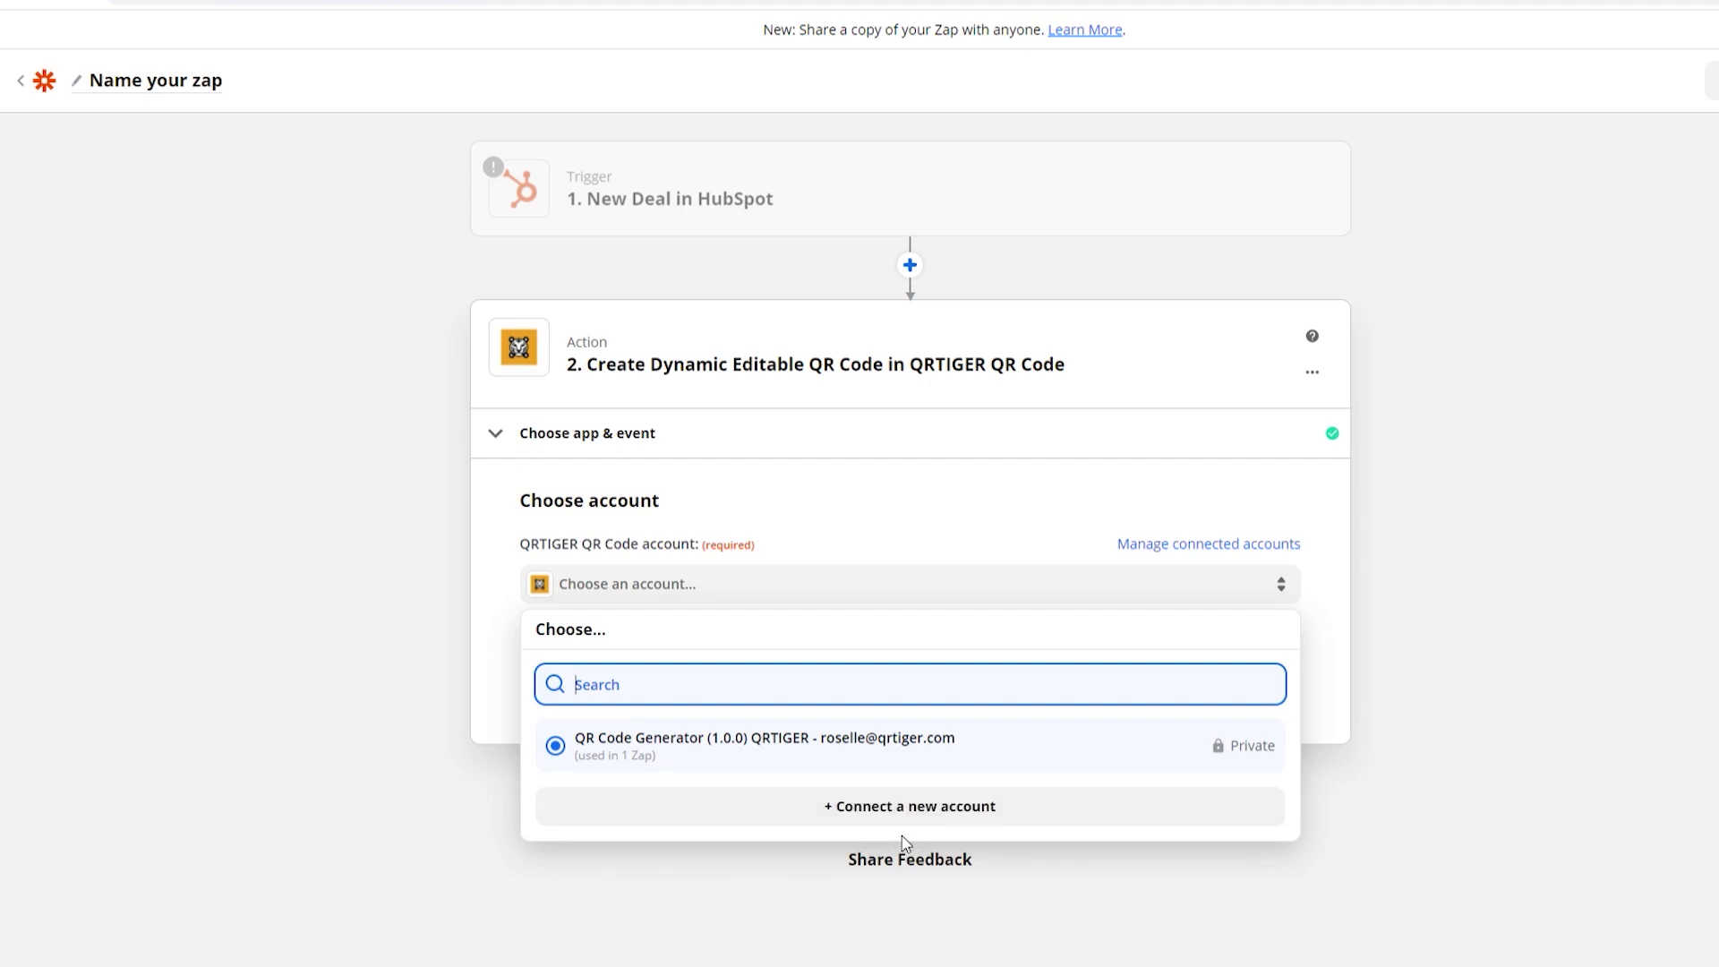
{"action": "left_click", "coordinate": [913, 810]}
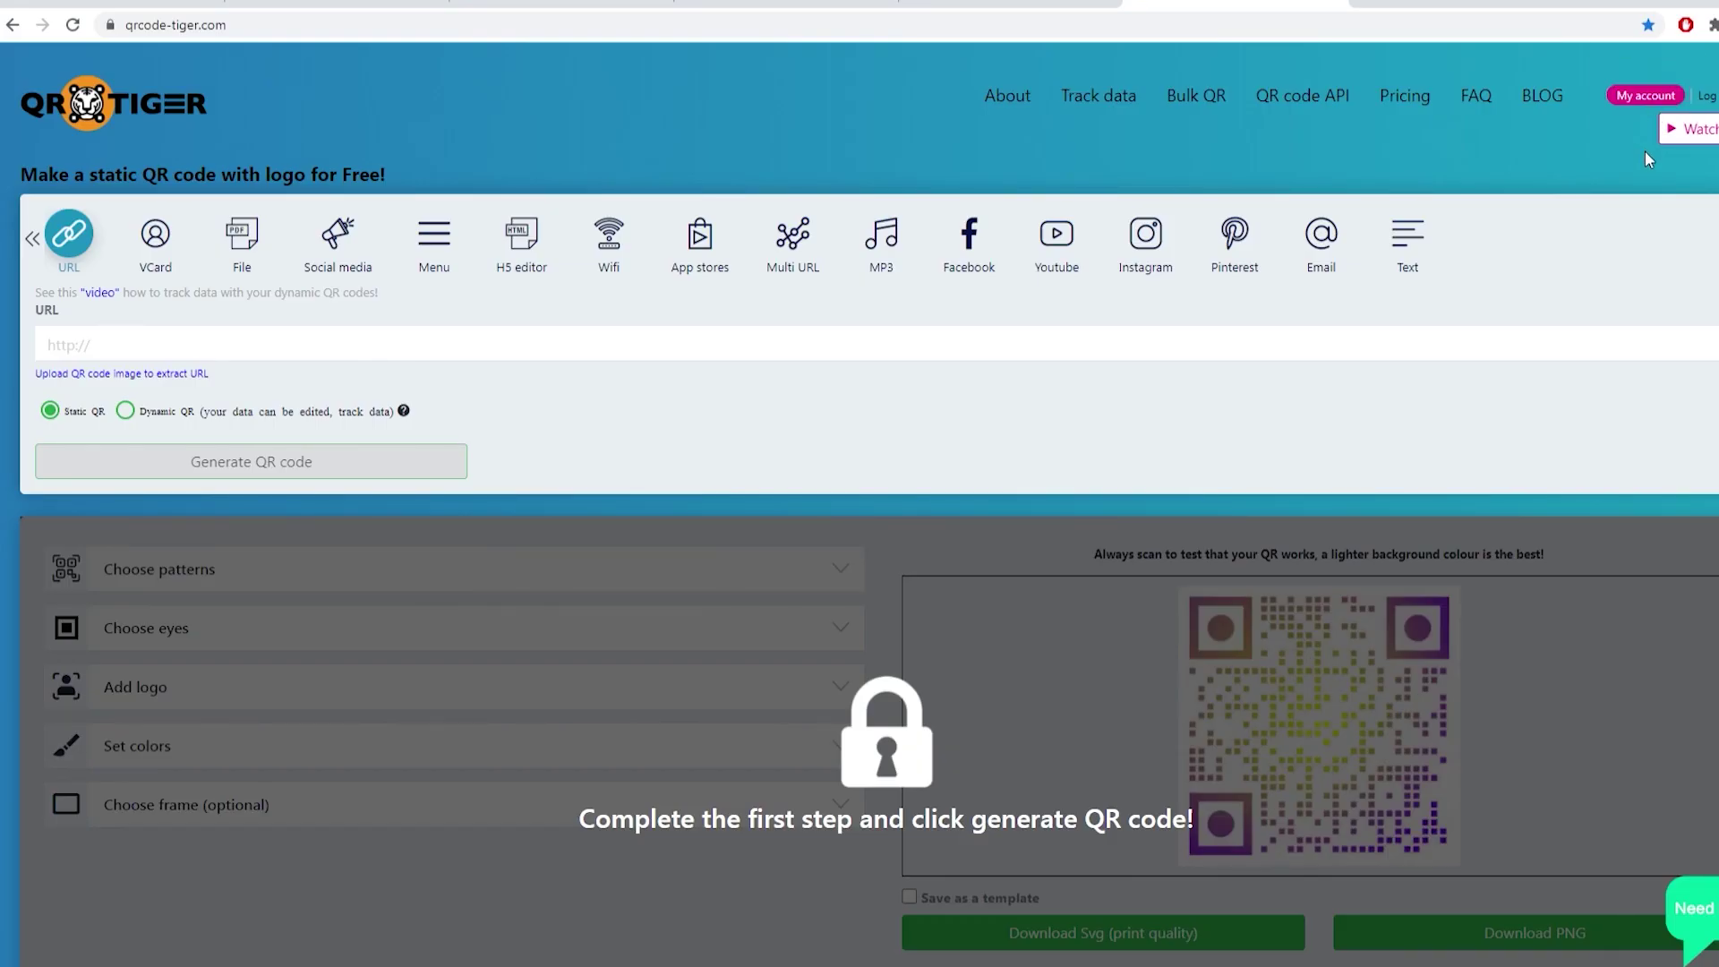
Step: Go to My account on QR TIGER to find the account's API key
{"action": "left_click", "coordinate": [1642, 98]}
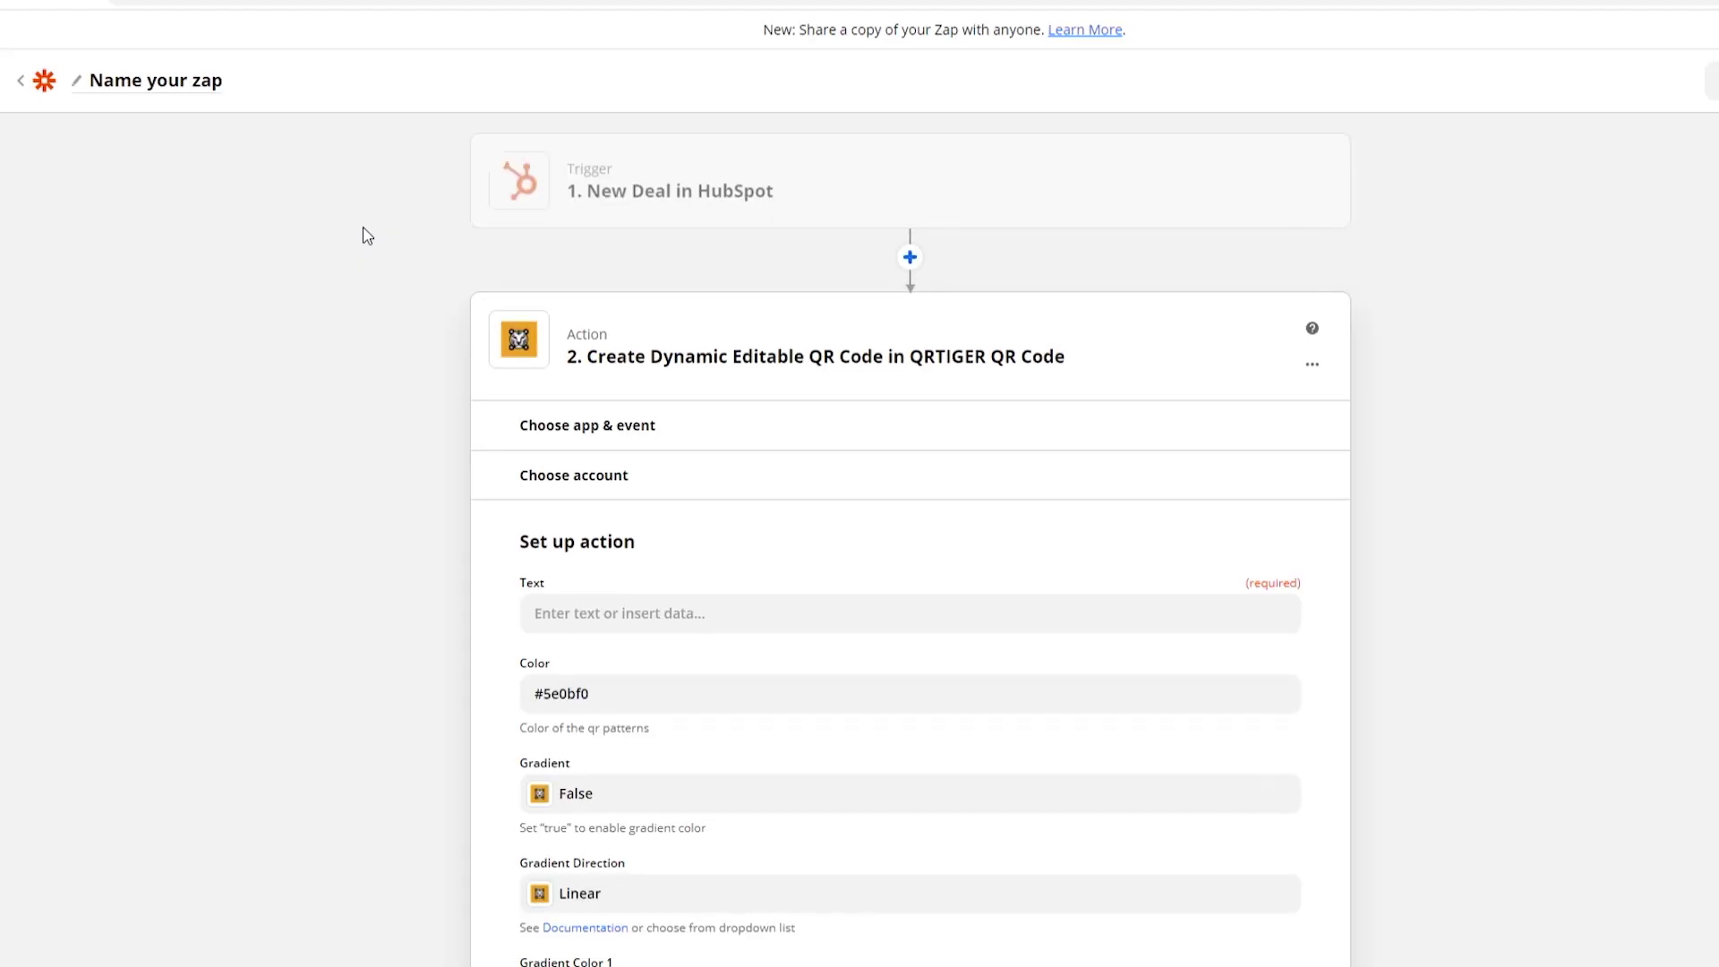
{"action": "scroll", "coordinate": [363, 236], "scroll_direction": "down", "scroll_amount": 1}
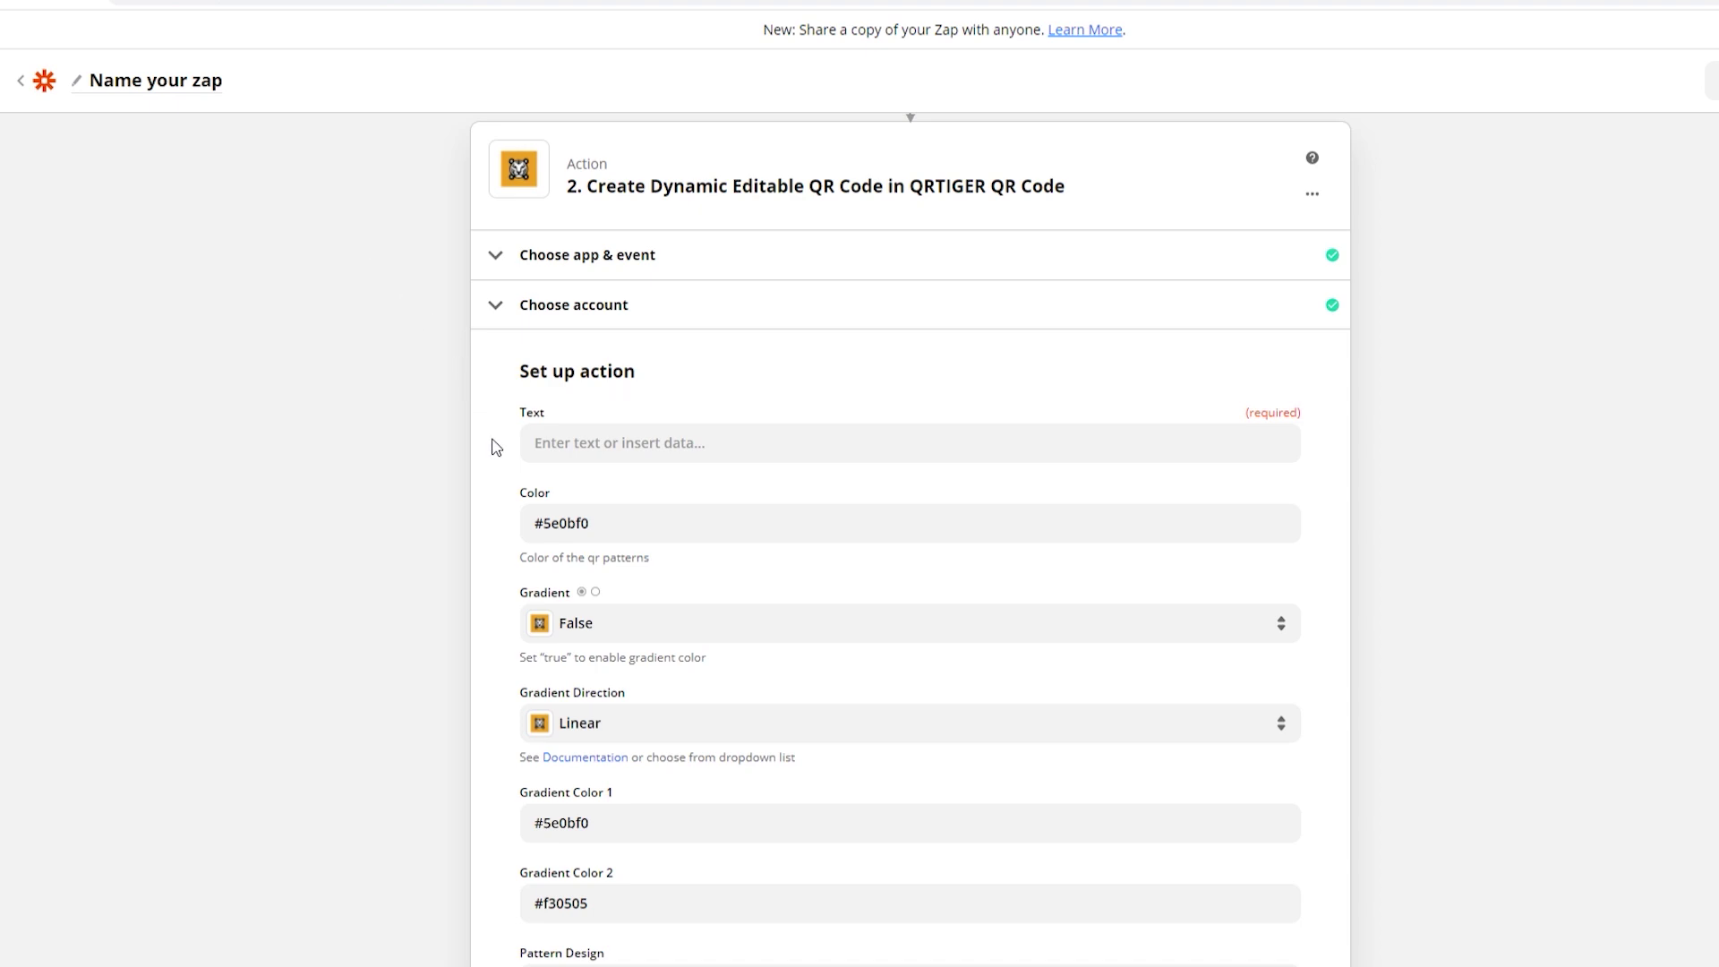
Step: Paste the data page URL as the QR code Text and leave the pattern Color unchanged
{"action": "left_click", "coordinate": [548, 444]}
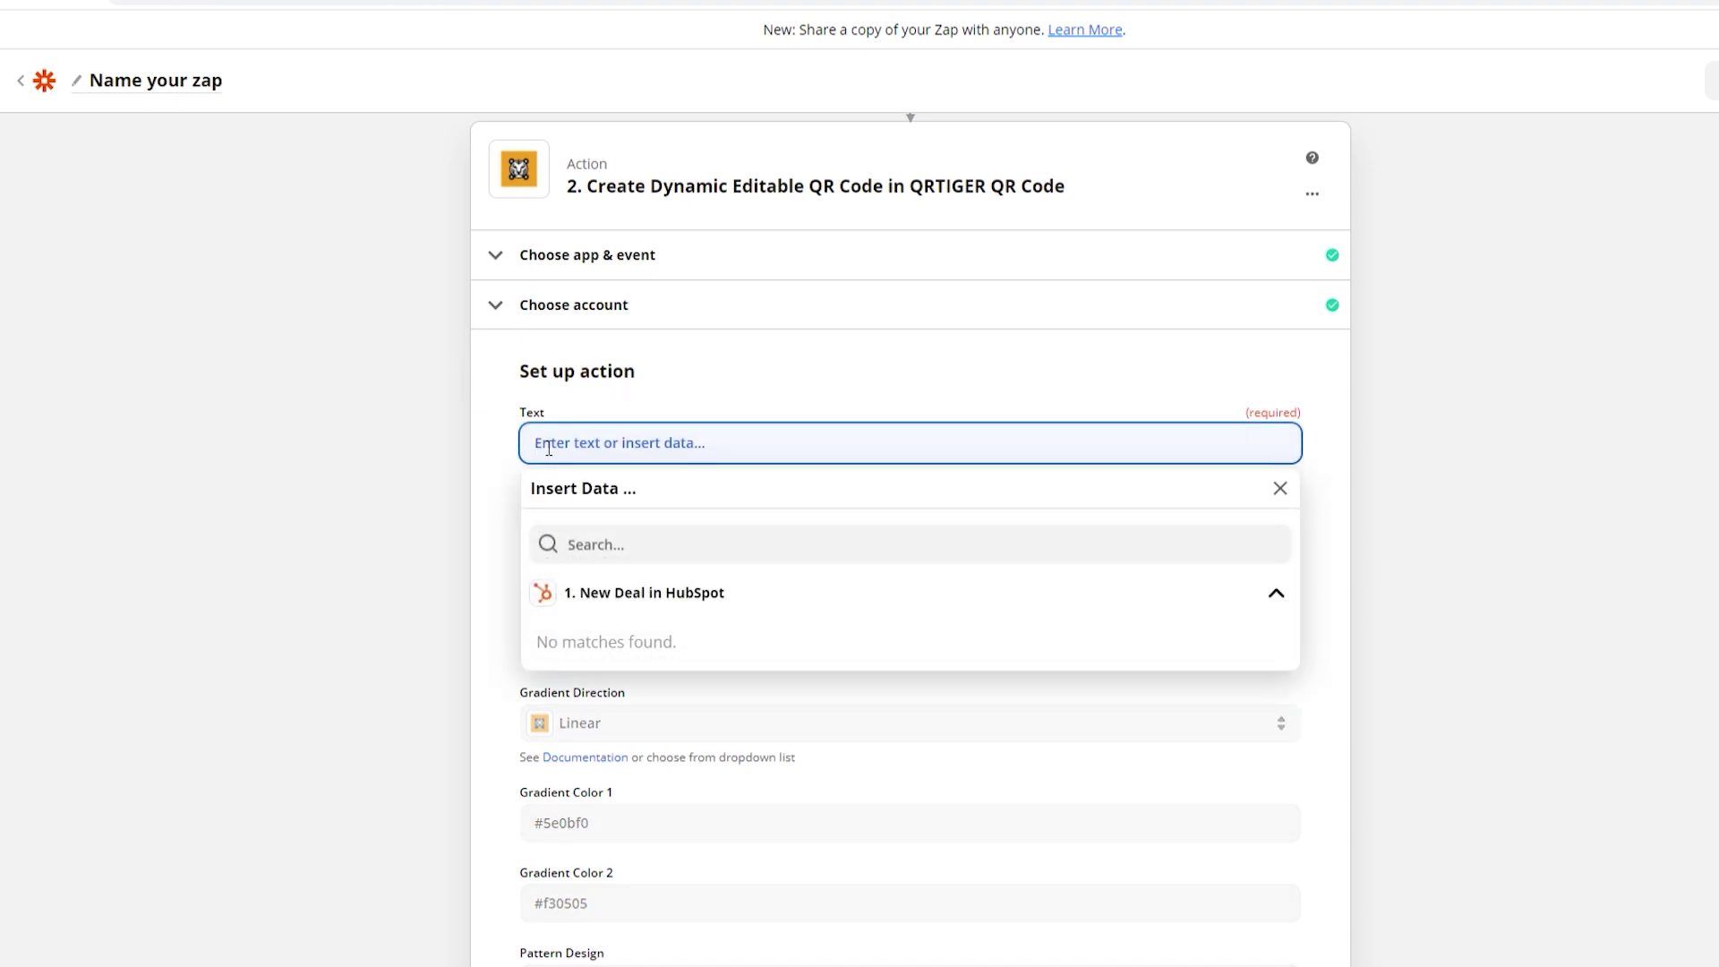
{"action": "type", "text": "https://www.qrcode-tiger.com/data"}
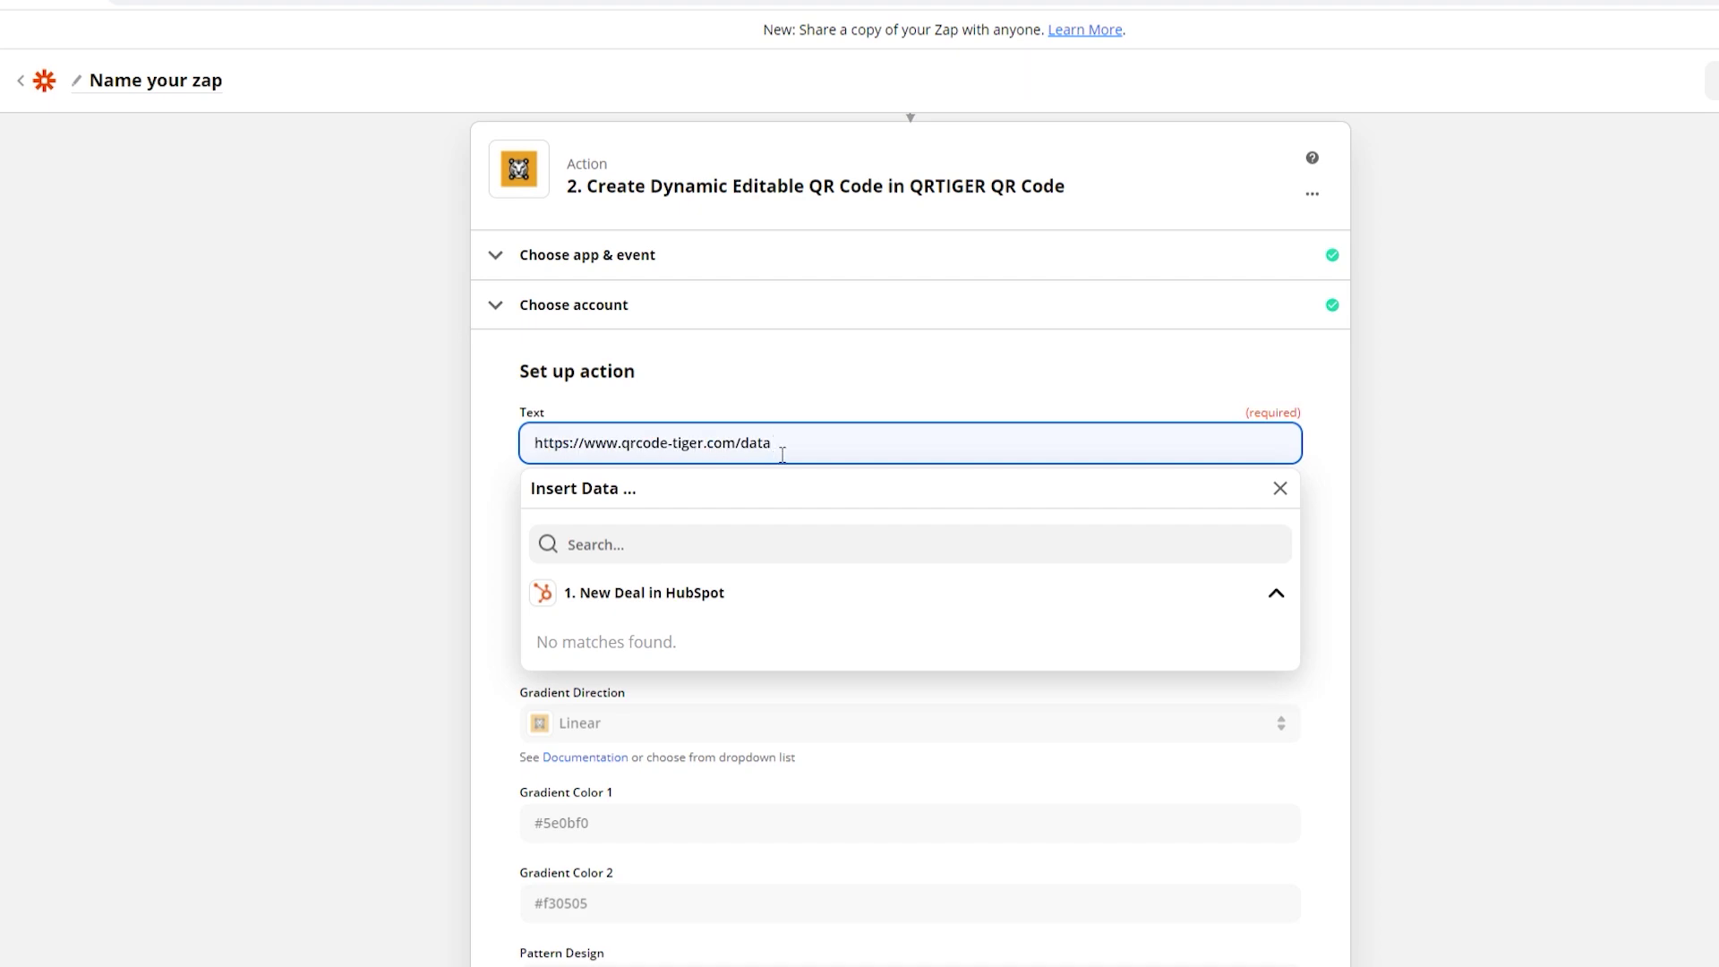
{"action": "left_click_drag", "start_coordinate": [734, 457], "coordinate": [574, 457]}
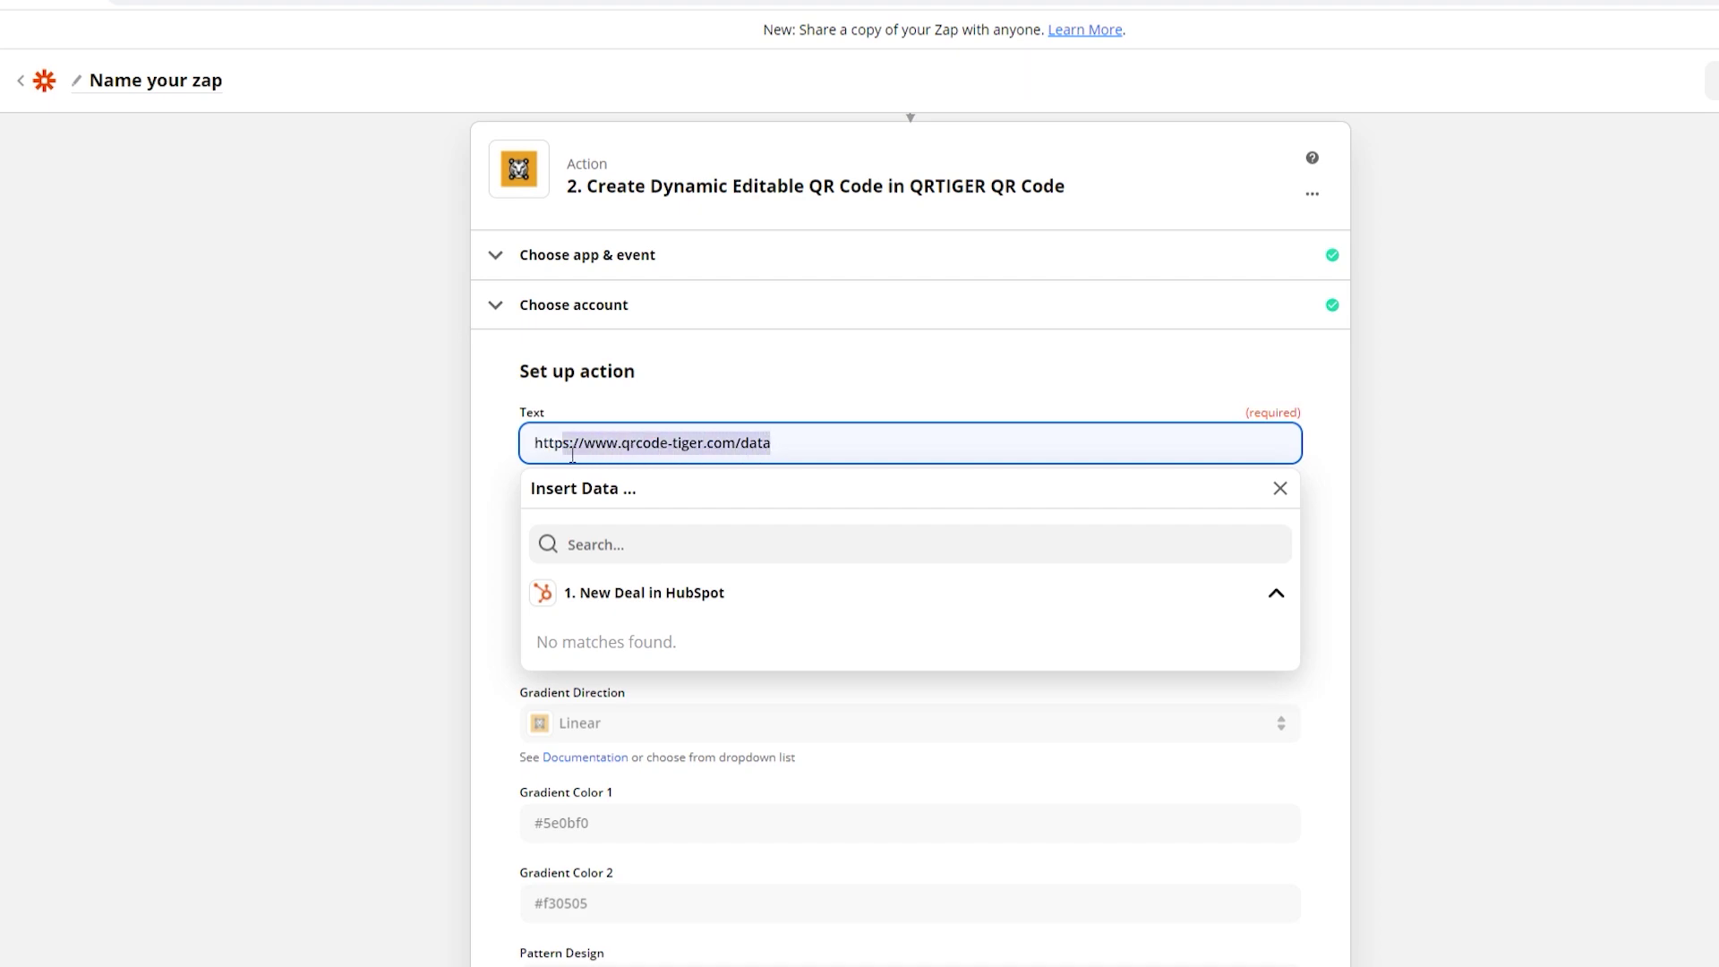
{"action": "left_click", "coordinate": [491, 446]}
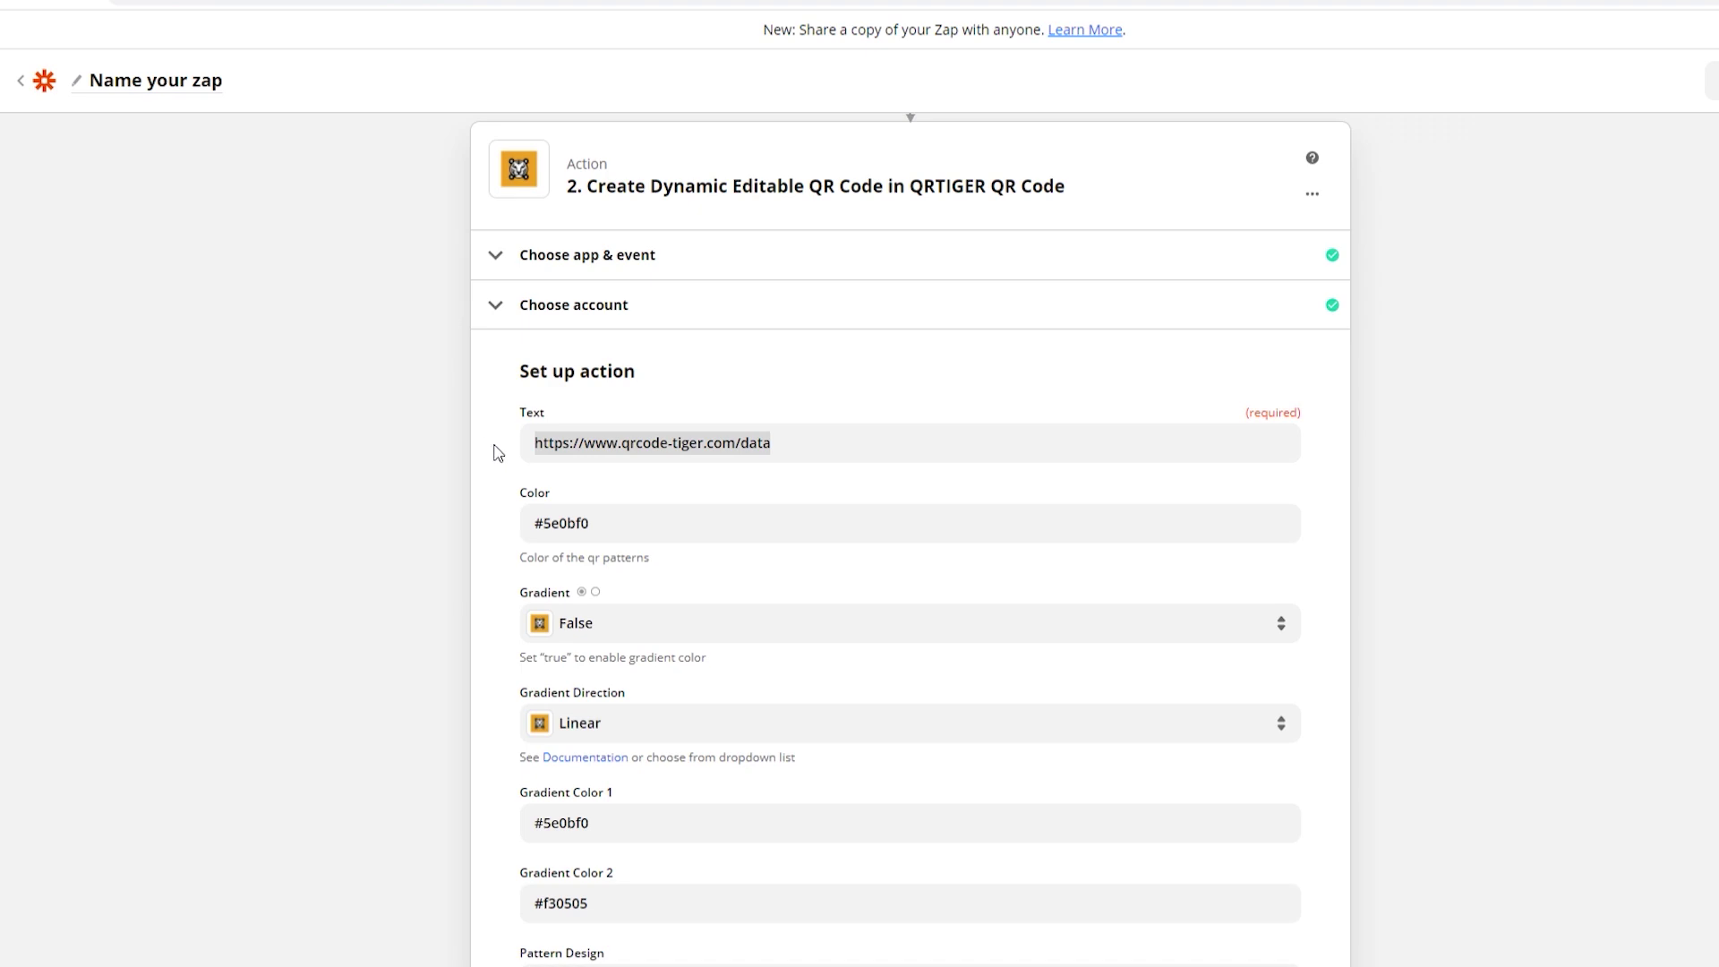
{"action": "left_click", "coordinate": [602, 524]}
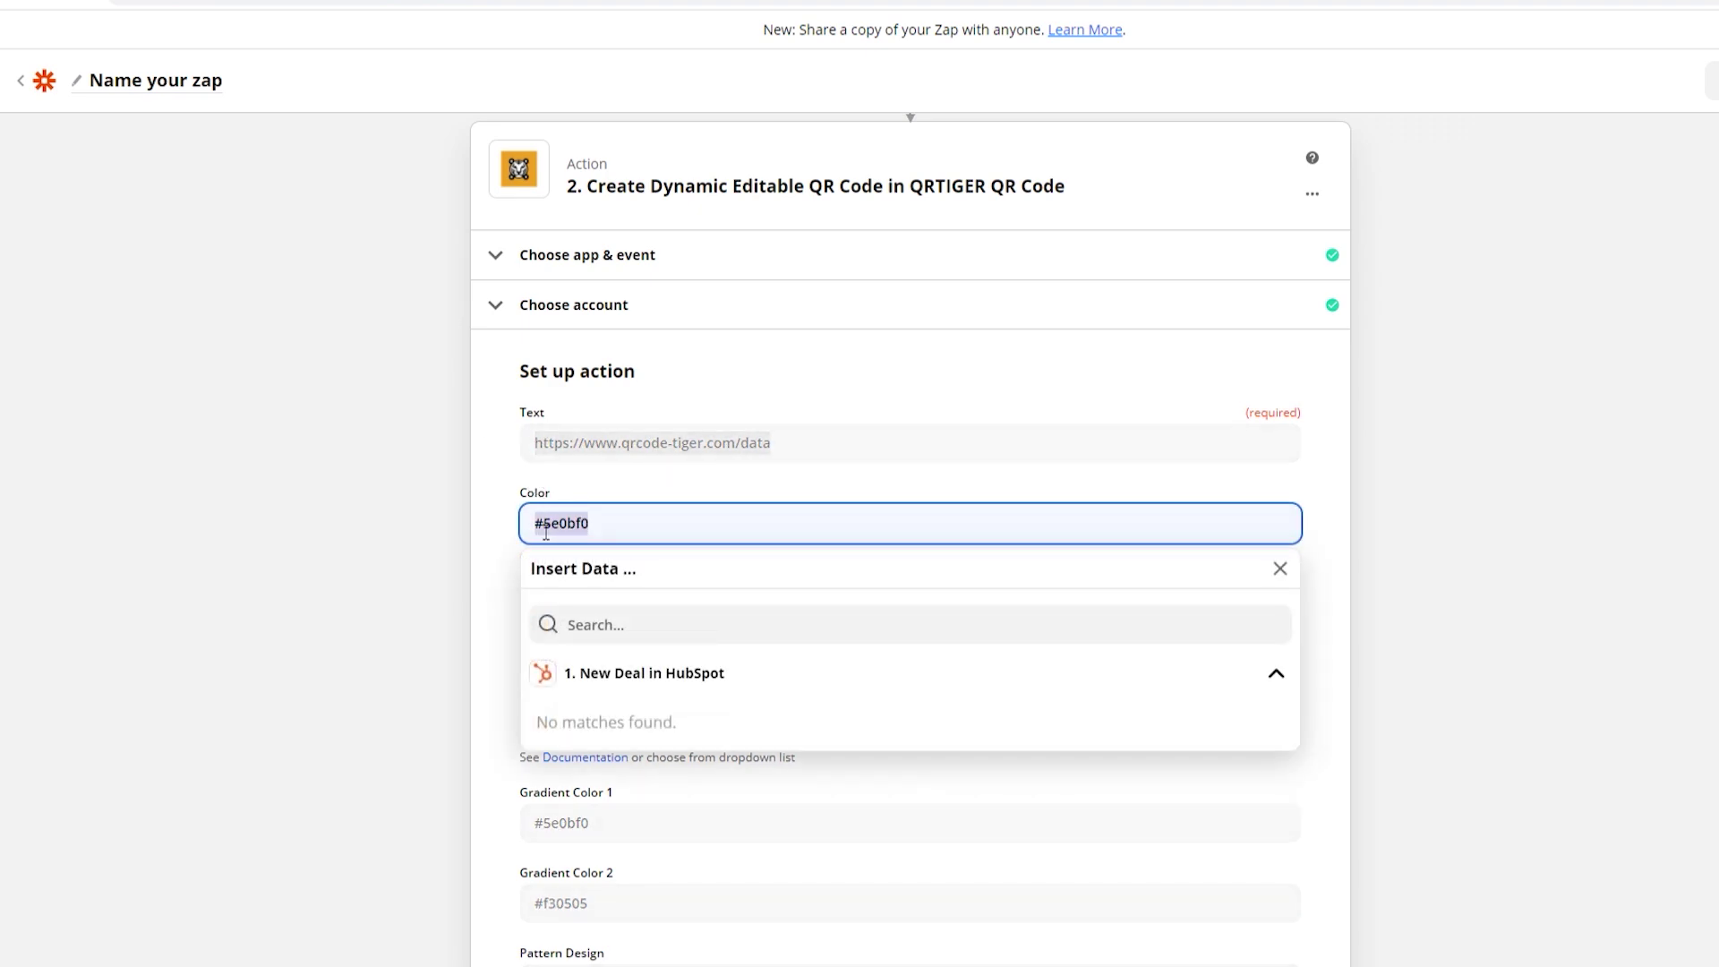
{"action": "left_click", "coordinate": [497, 528]}
{"action": "scroll", "coordinate": [887, 537], "scroll_direction": "down", "scroll_amount": 3}
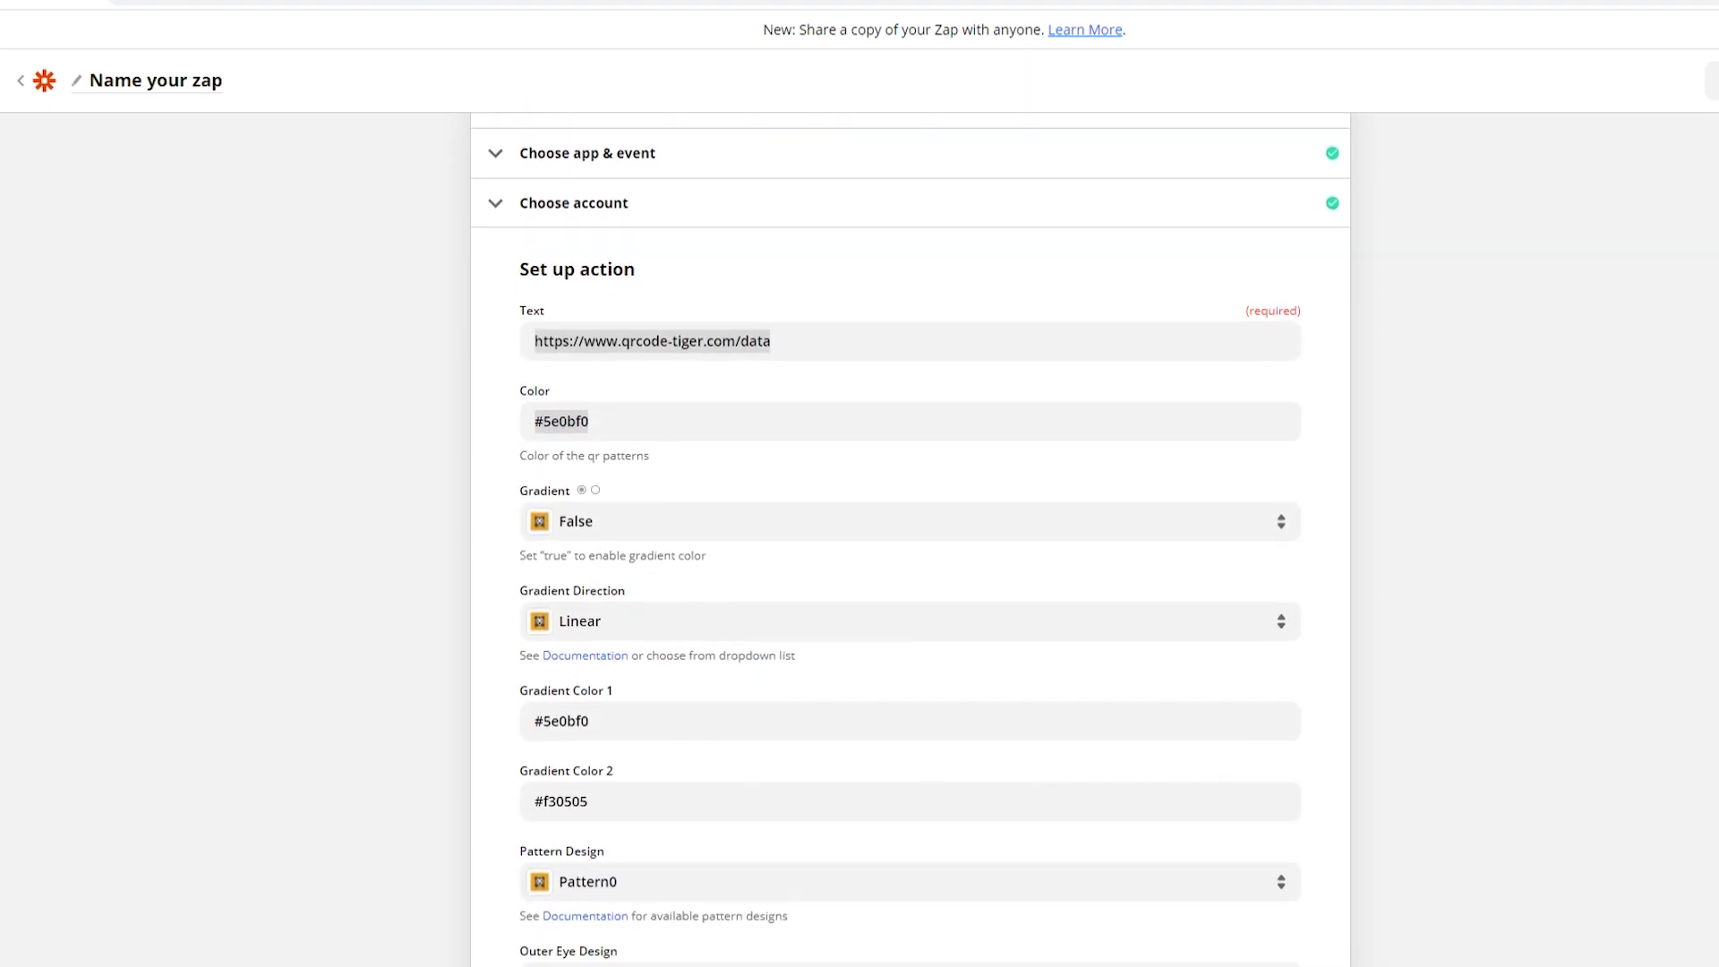
{"action": "scroll", "coordinate": [887, 537], "scroll_direction": "down", "scroll_amount": 2}
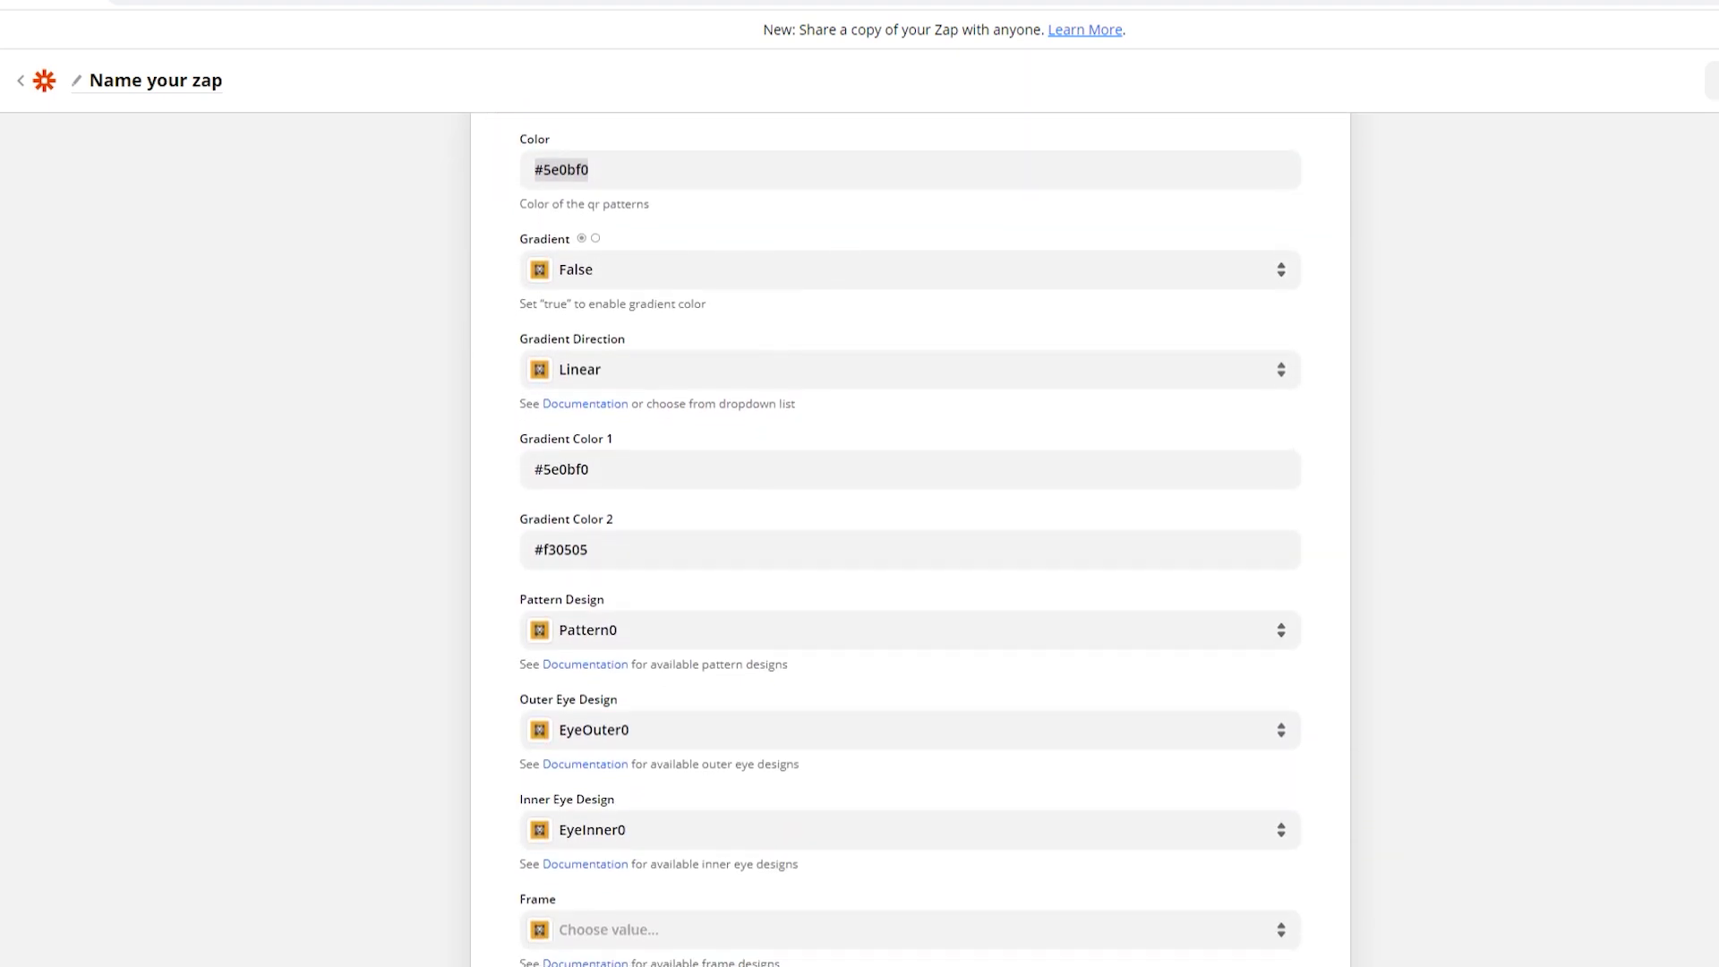
Step: Turn the gradient on (True) and set its direction to Radial
{"action": "left_click", "coordinate": [617, 272]}
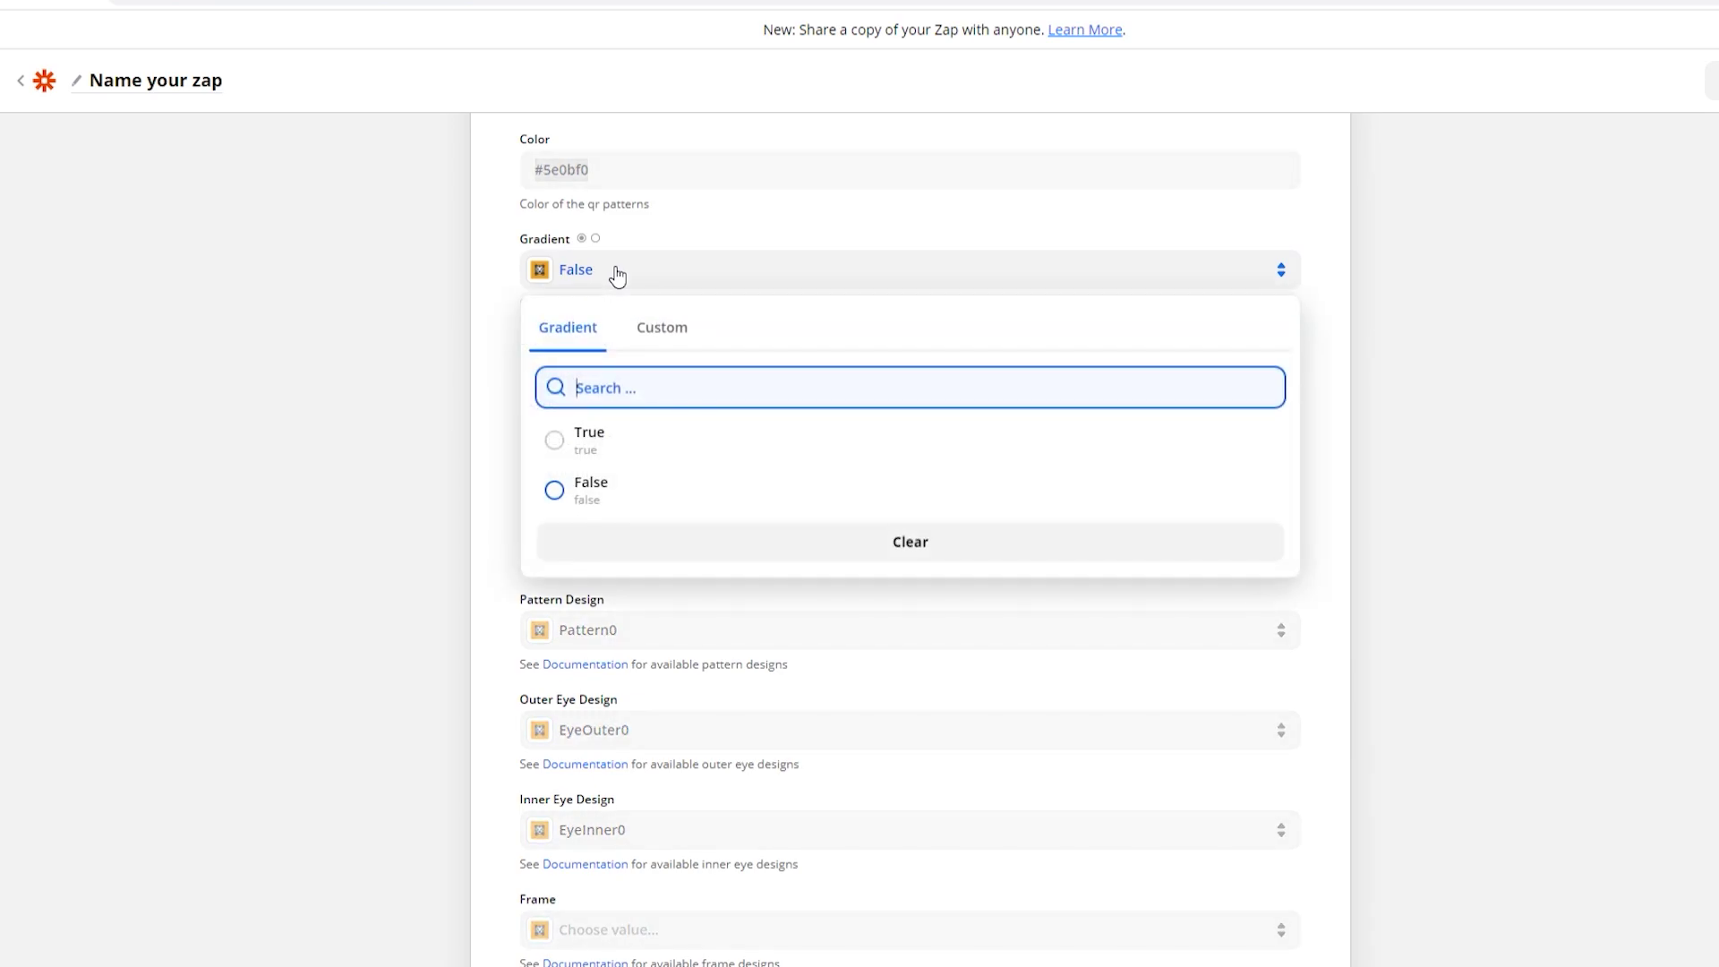
{"action": "left_click", "coordinate": [605, 447]}
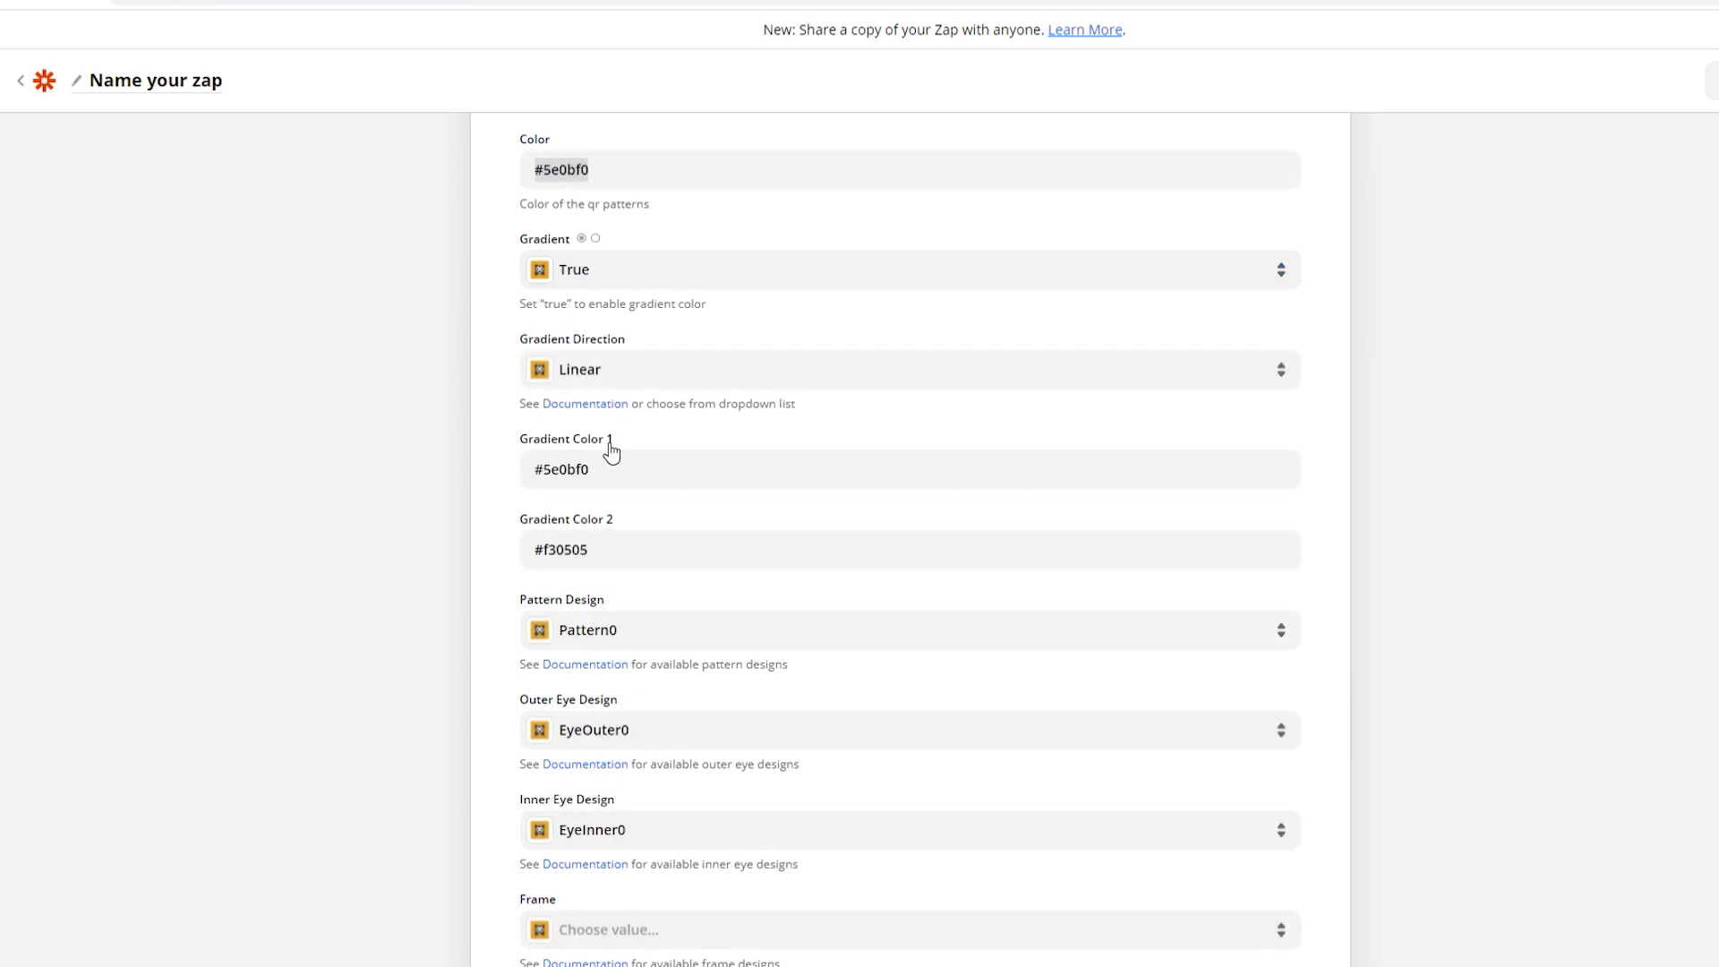
{"action": "left_click", "coordinate": [631, 370]}
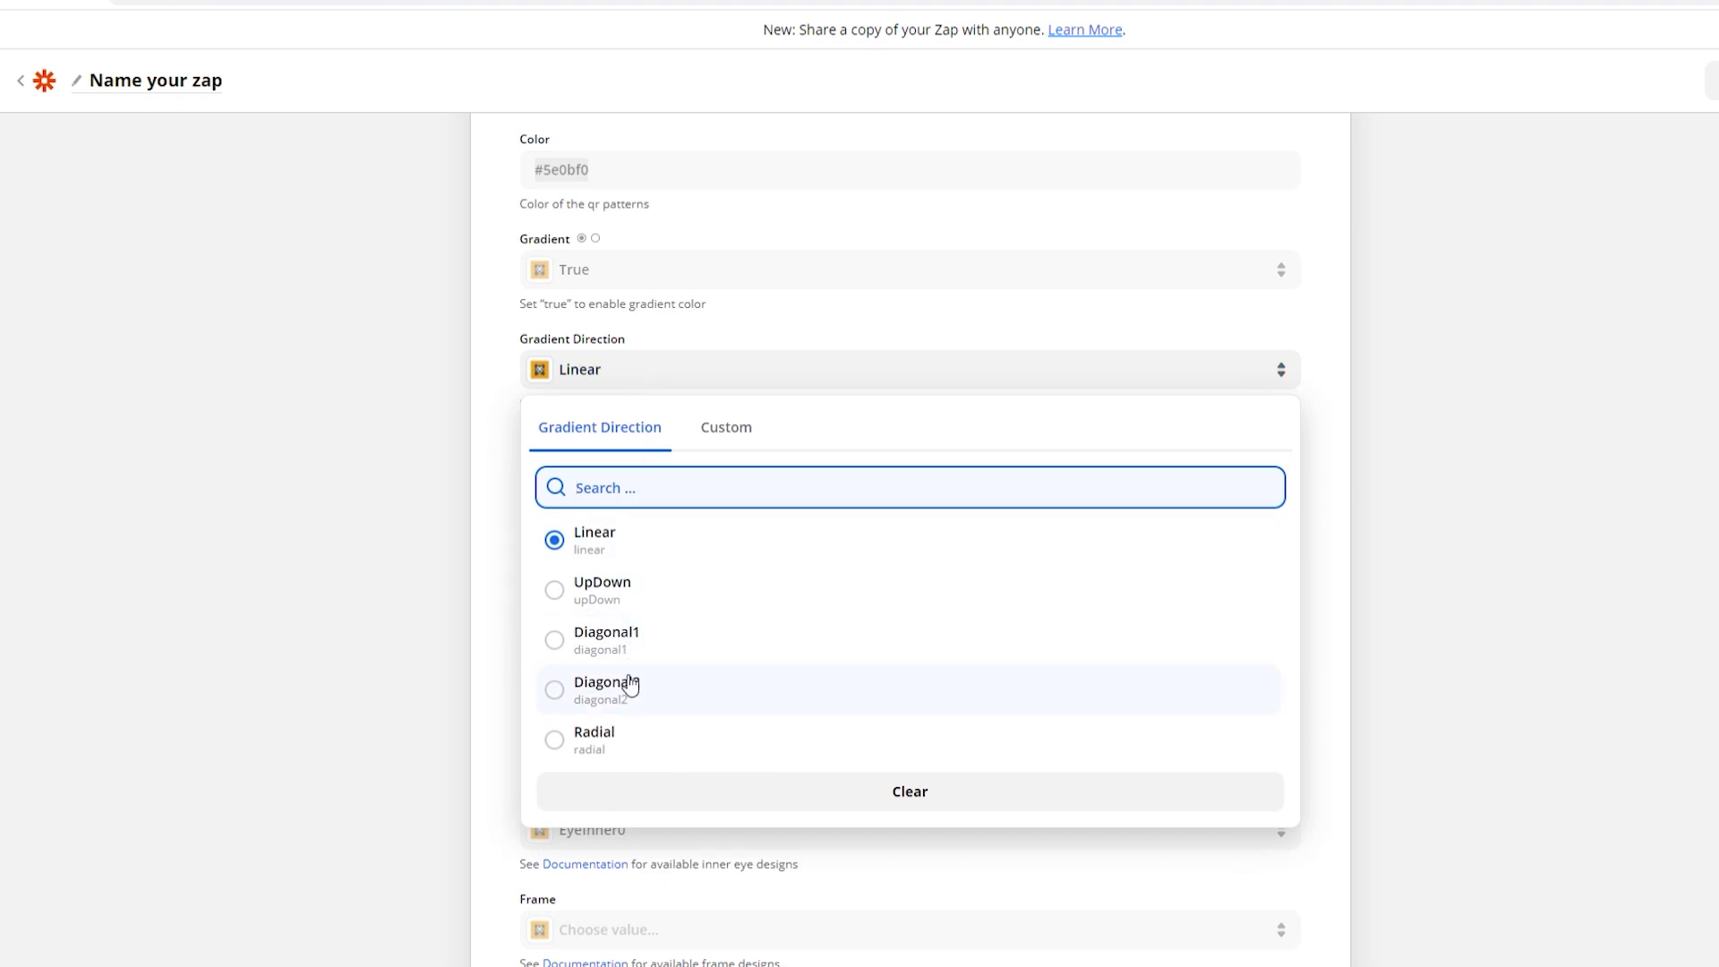
{"action": "left_click", "coordinate": [621, 741]}
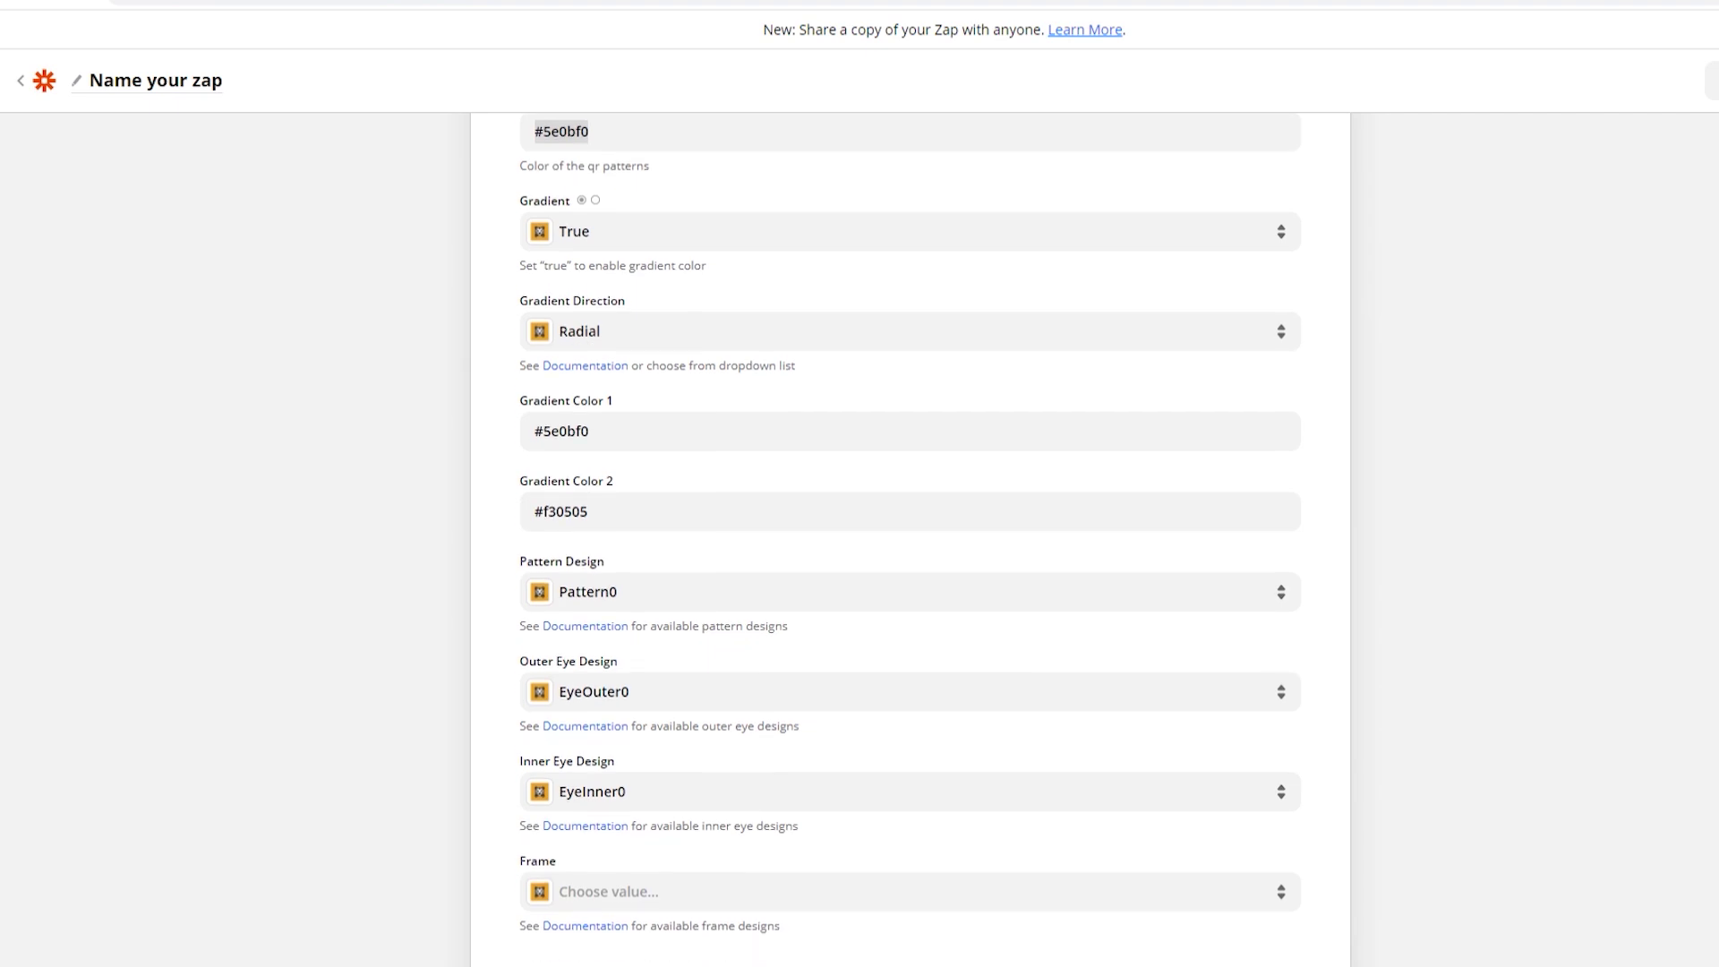
{"action": "scroll", "coordinate": [861, 538], "scroll_direction": "down", "scroll_amount": 5}
{"action": "scroll", "coordinate": [685, 343], "scroll_direction": "down", "scroll_amount": 2}
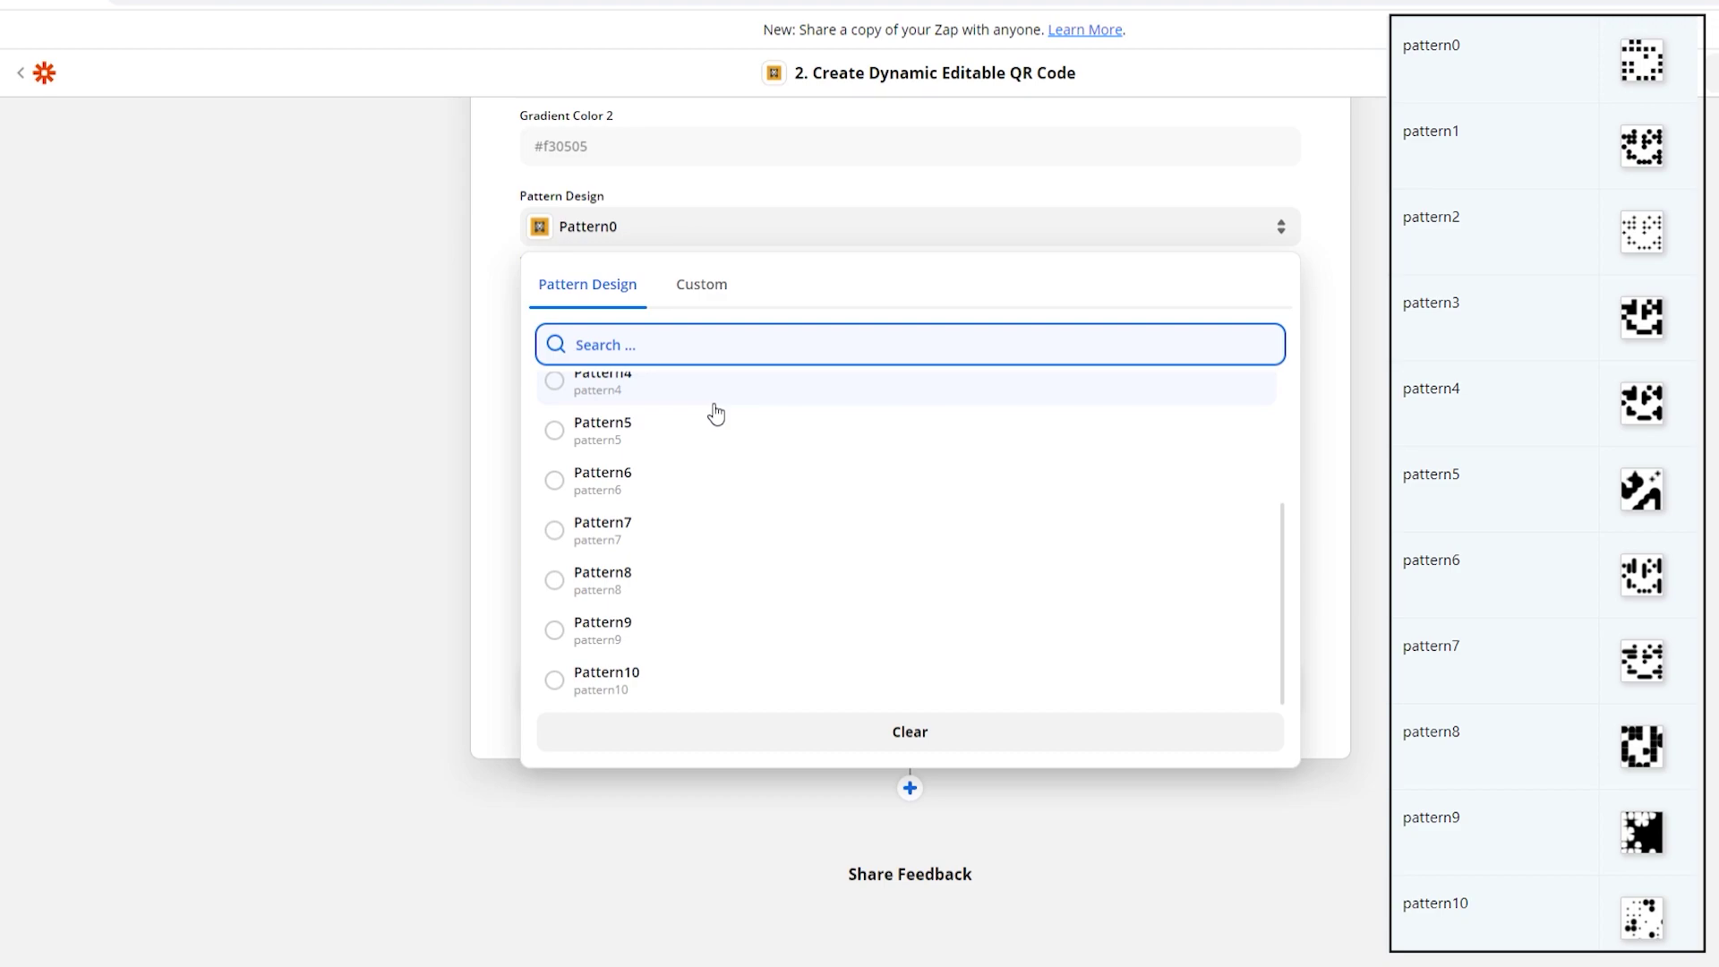
{"action": "scroll", "coordinate": [716, 414], "scroll_direction": "up", "scroll_amount": 1}
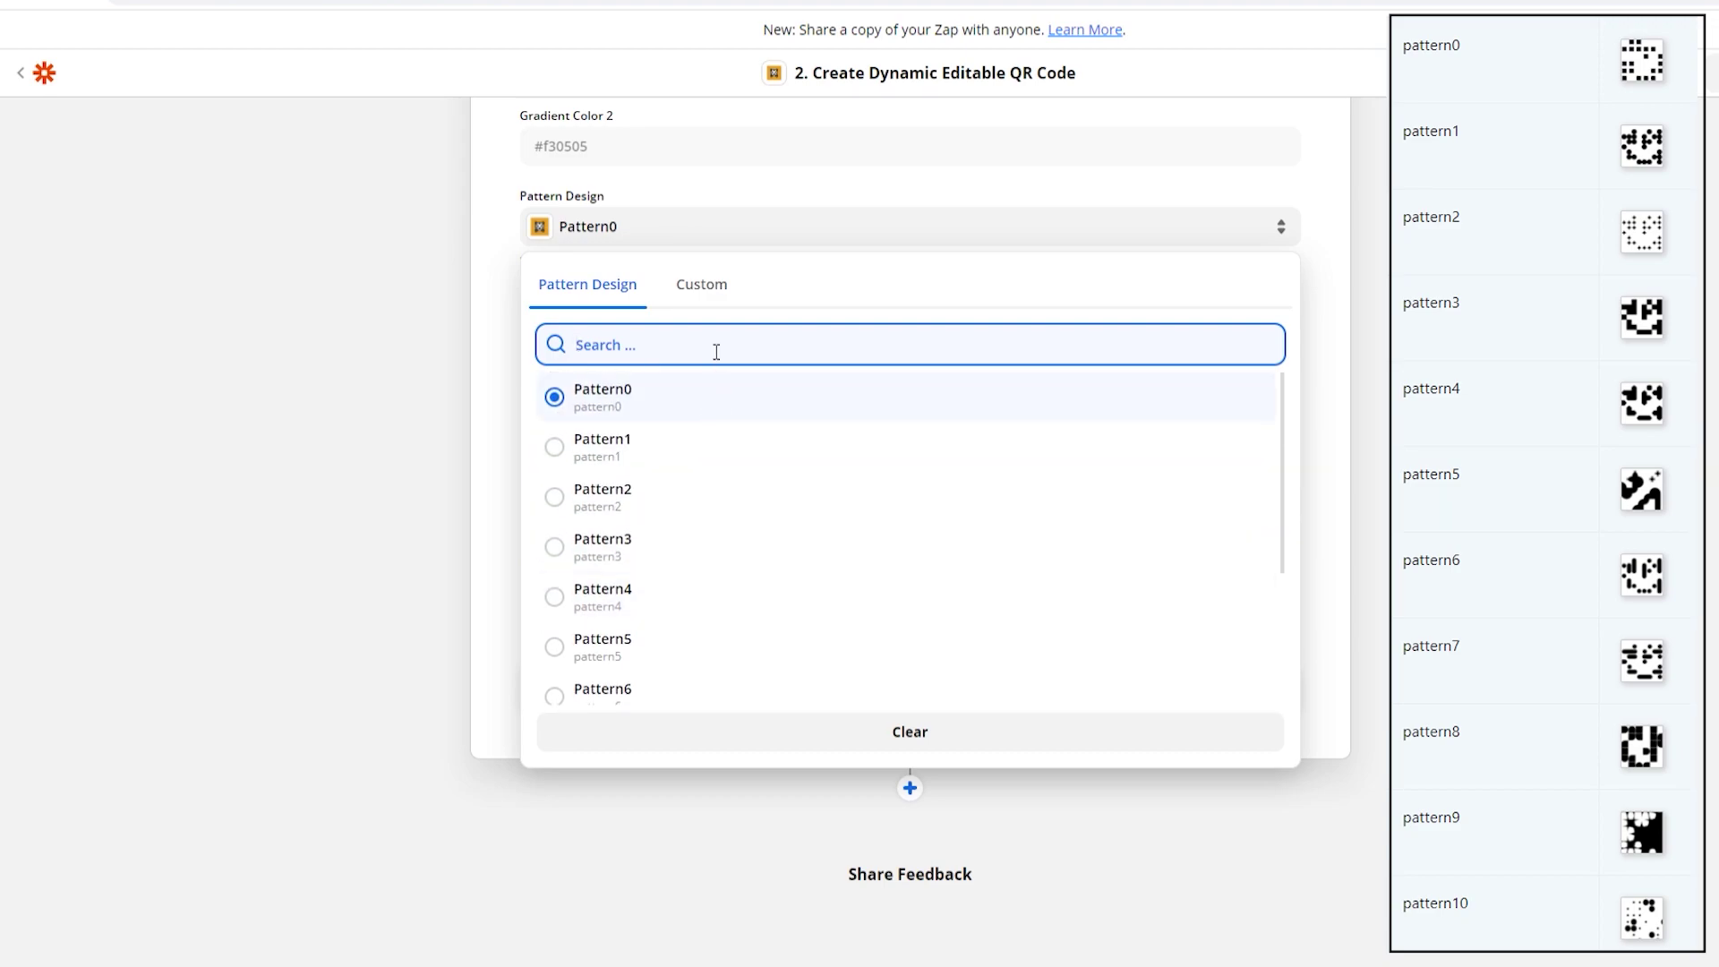
Step: Keep the default Pattern0, EyeOuter0 and EyeInner0 designs after reviewing the choices
{"action": "left_click", "coordinate": [492, 221]}
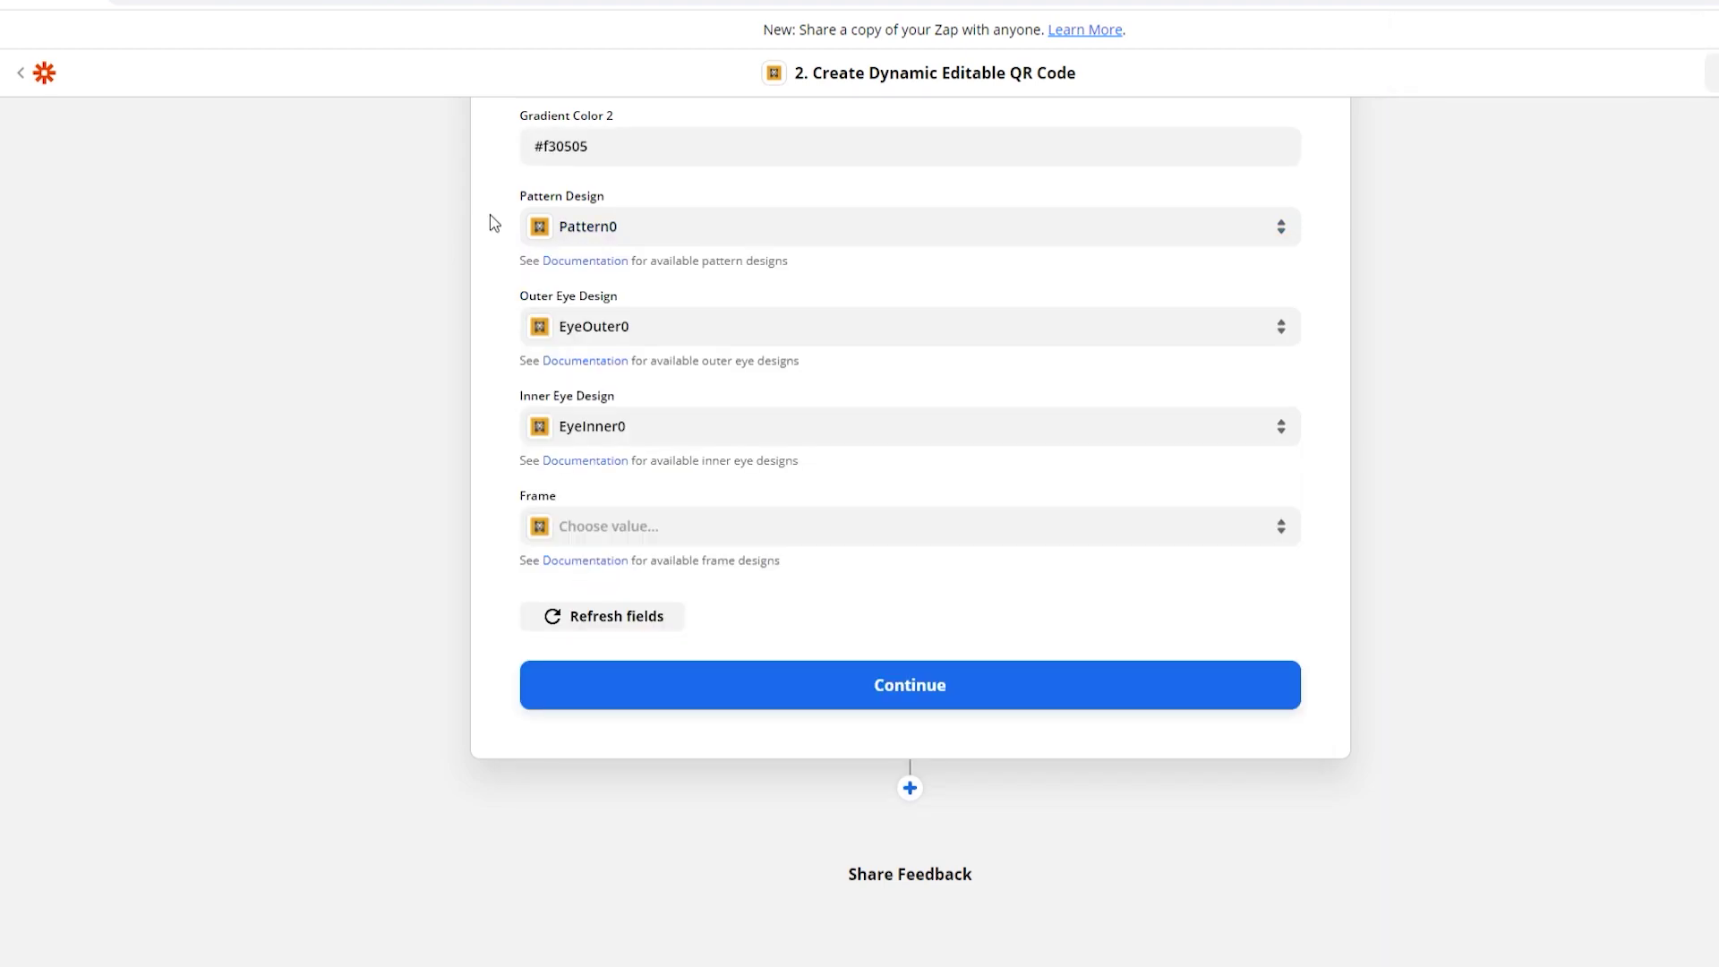
{"action": "left_click", "coordinate": [690, 333]}
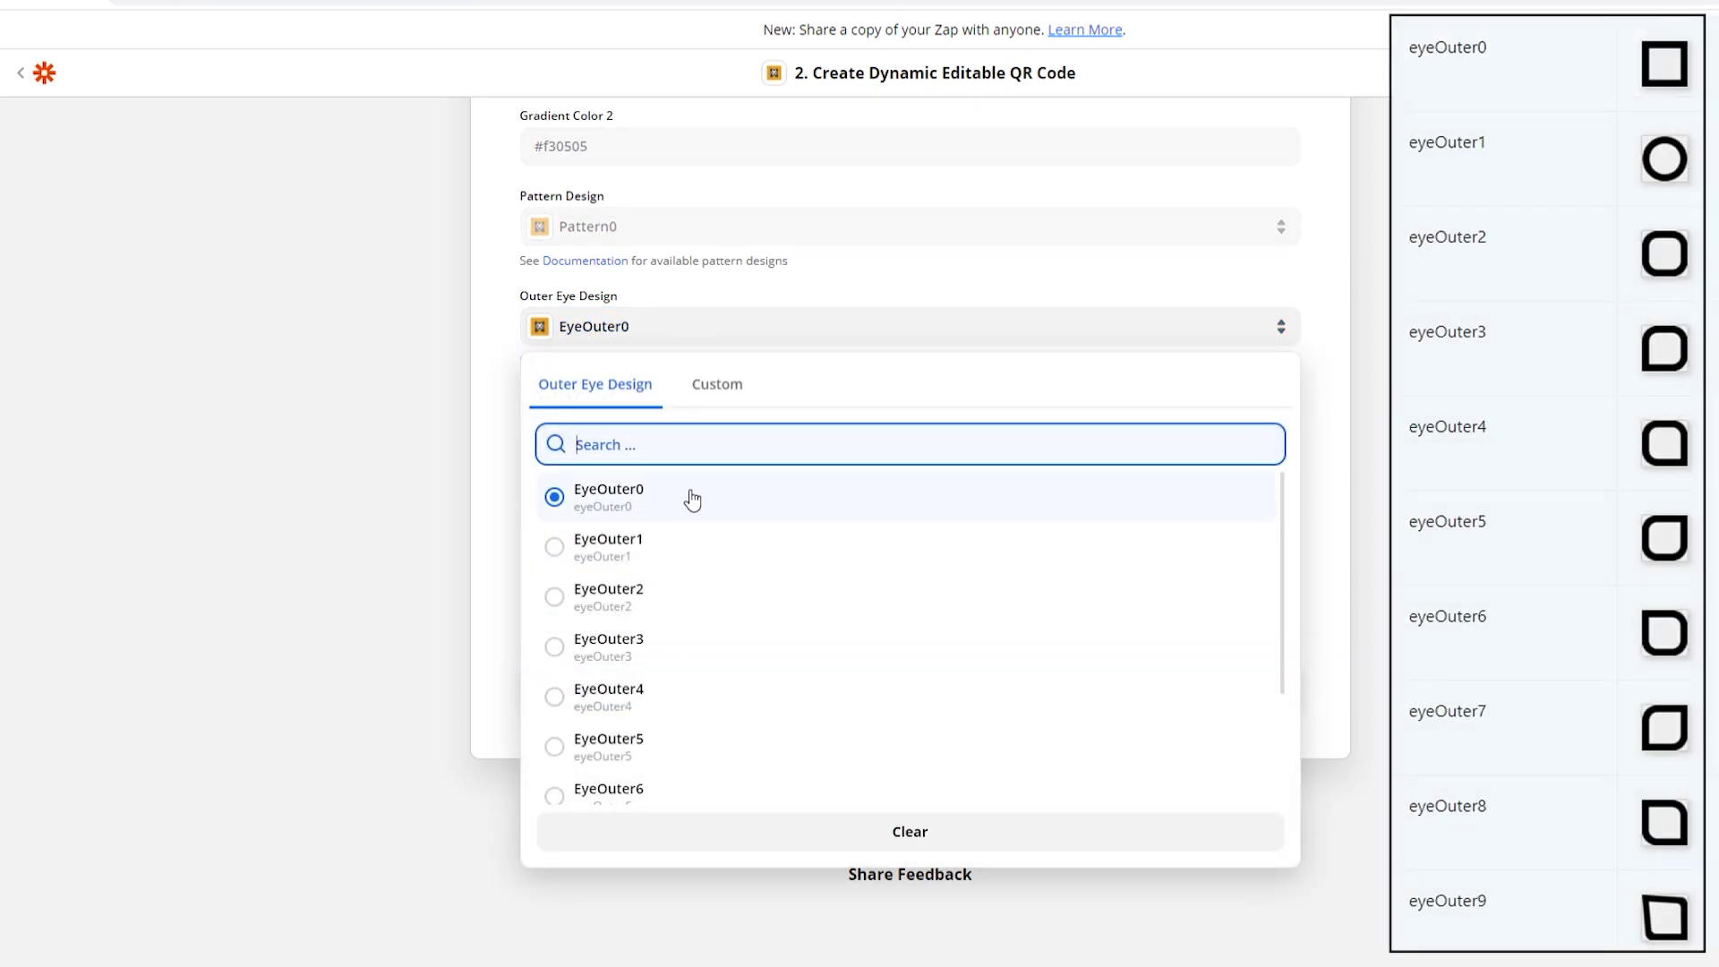
{"action": "scroll", "coordinate": [694, 498], "scroll_direction": "down", "scroll_amount": 3}
{"action": "scroll", "coordinate": [692, 499], "scroll_direction": "up", "scroll_amount": 1}
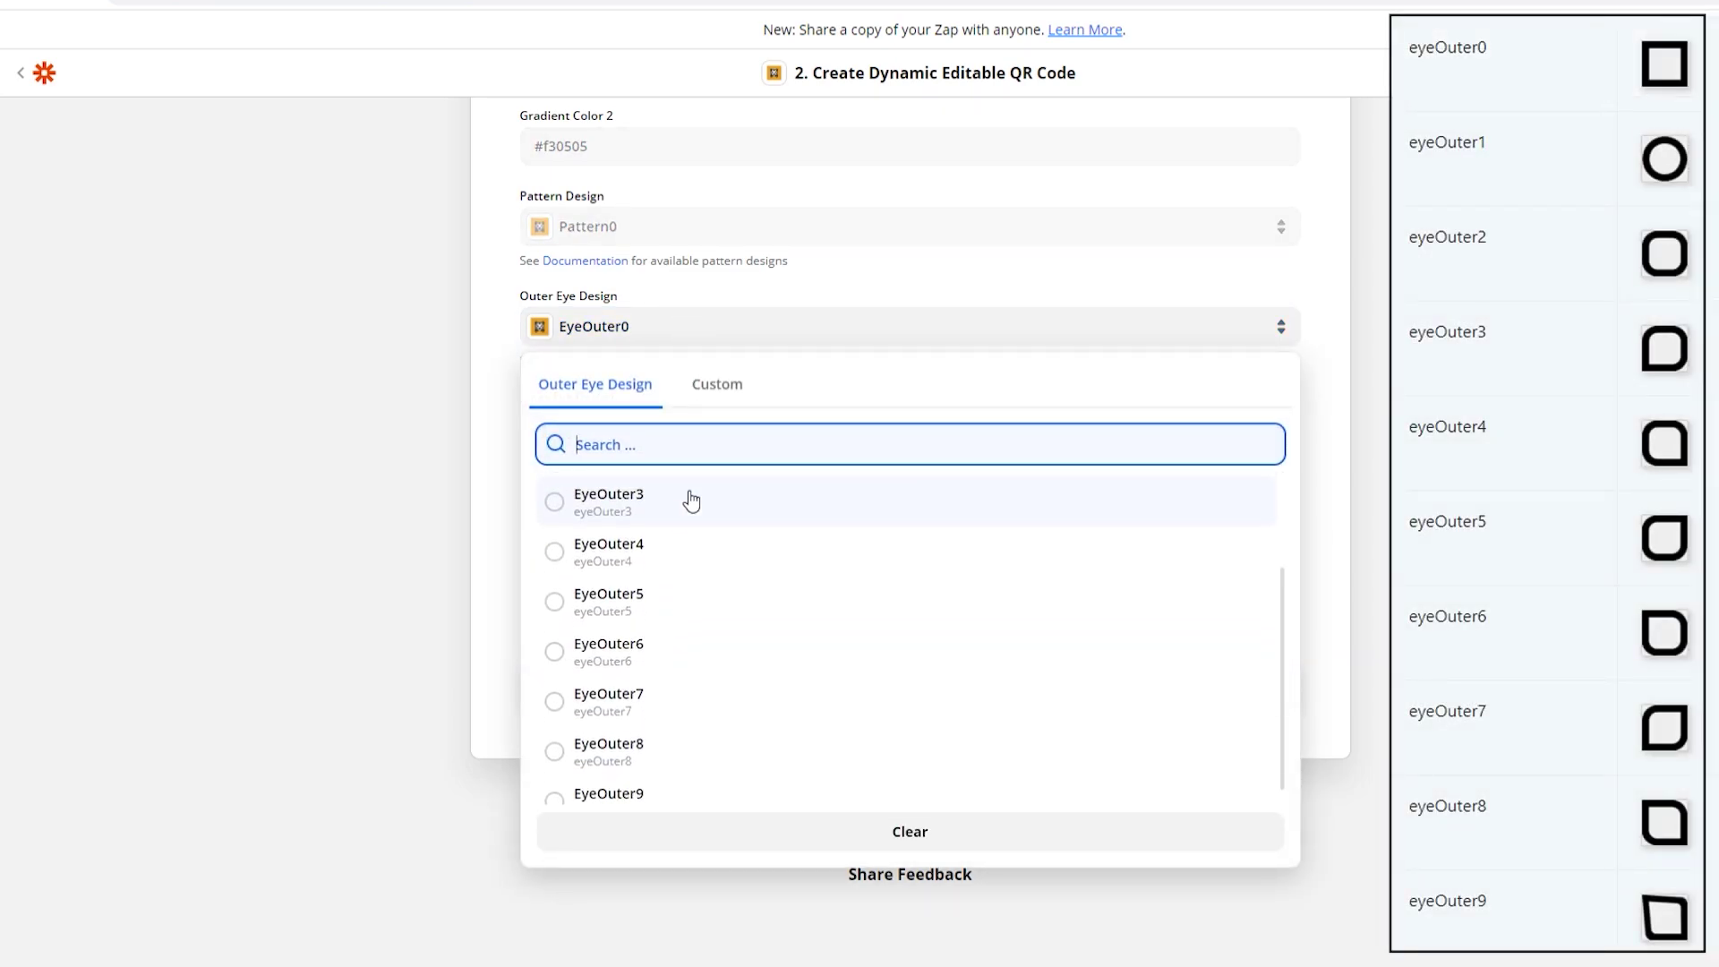
{"action": "left_click", "coordinate": [506, 336]}
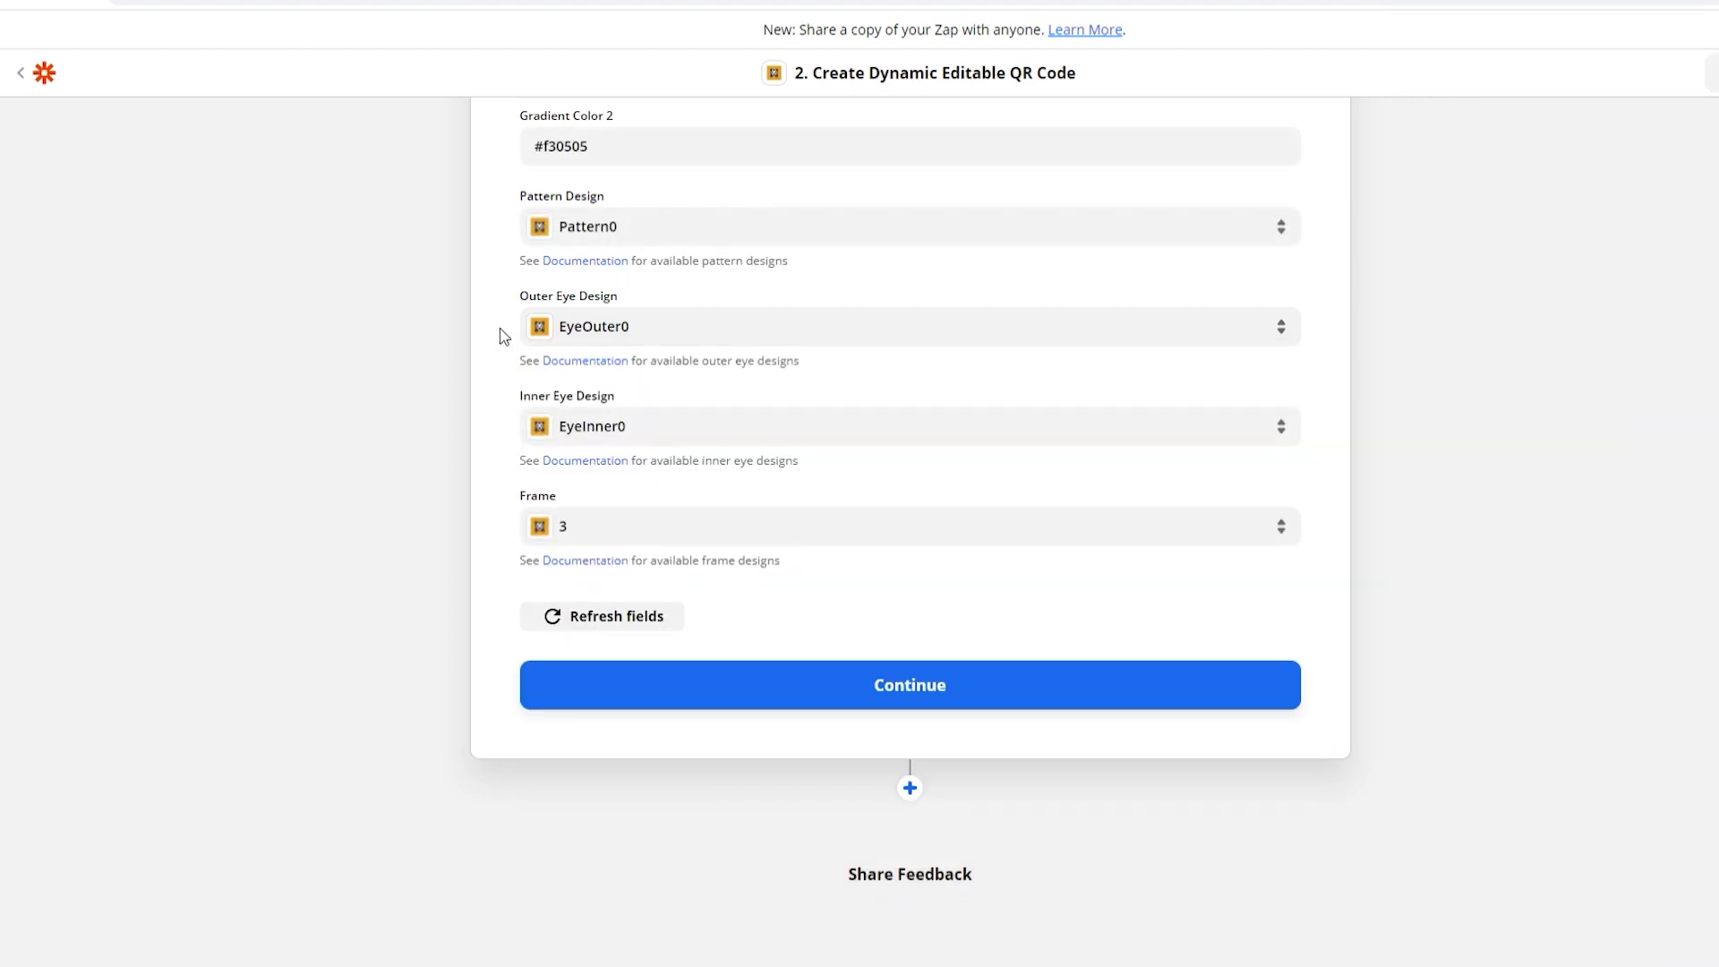
{"action": "left_click", "coordinate": [660, 430]}
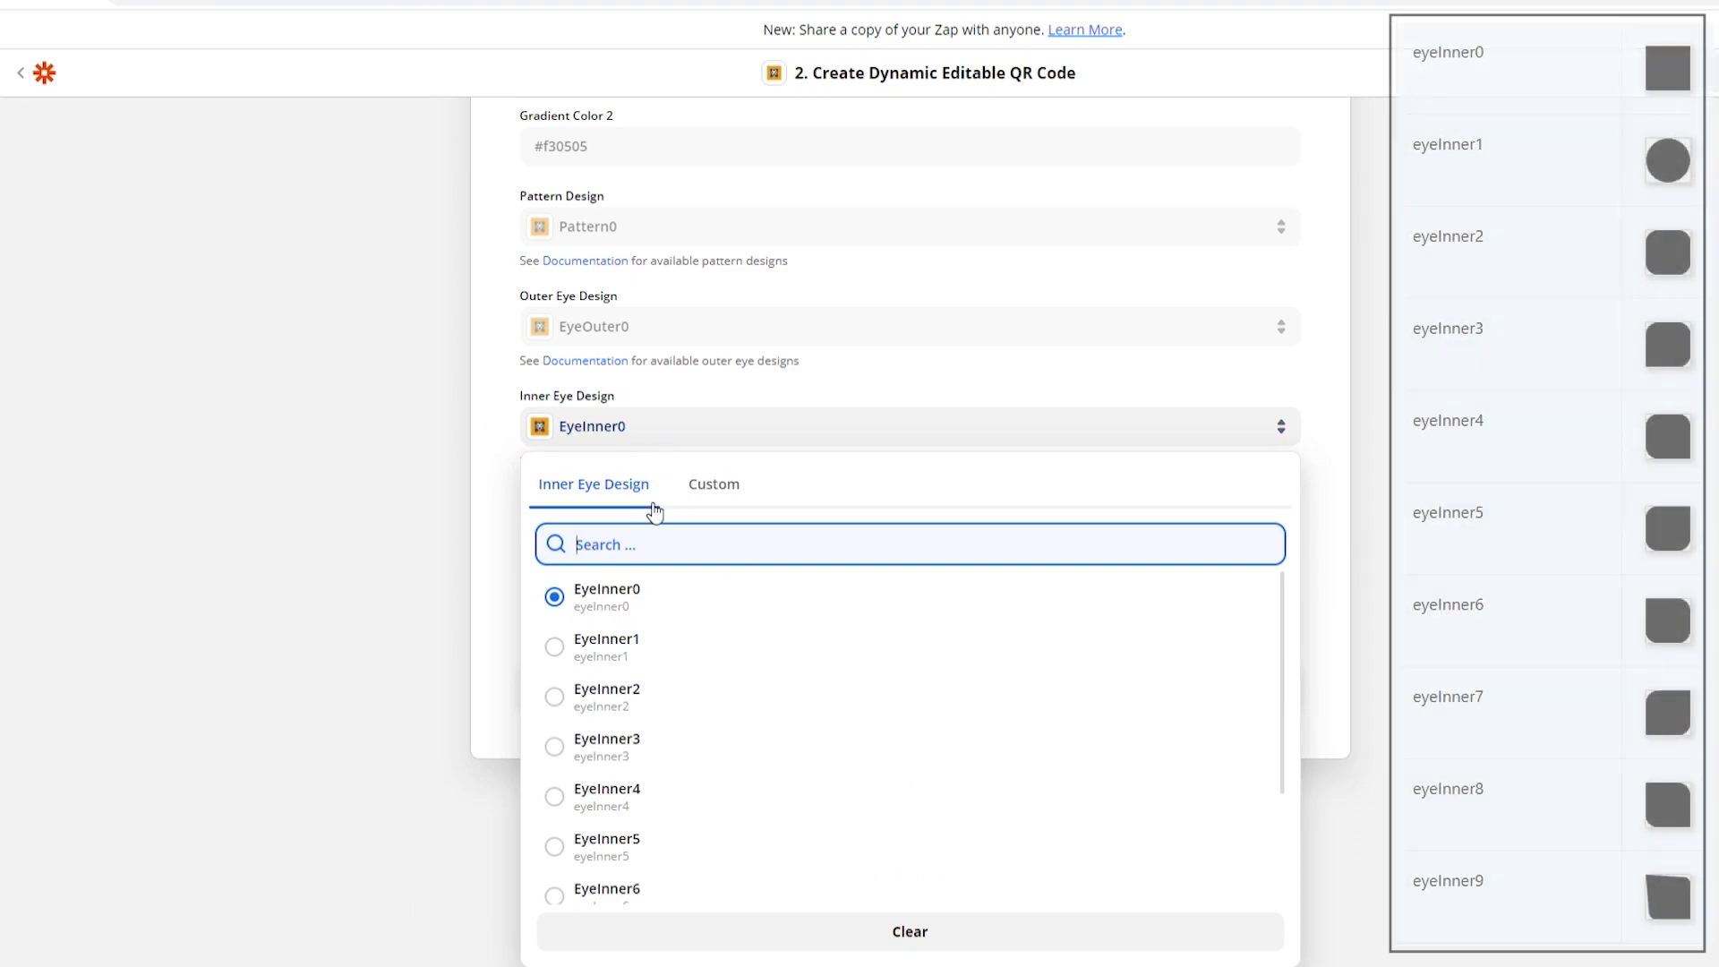
{"action": "scroll", "coordinate": [680, 601], "scroll_direction": "down", "scroll_amount": 3}
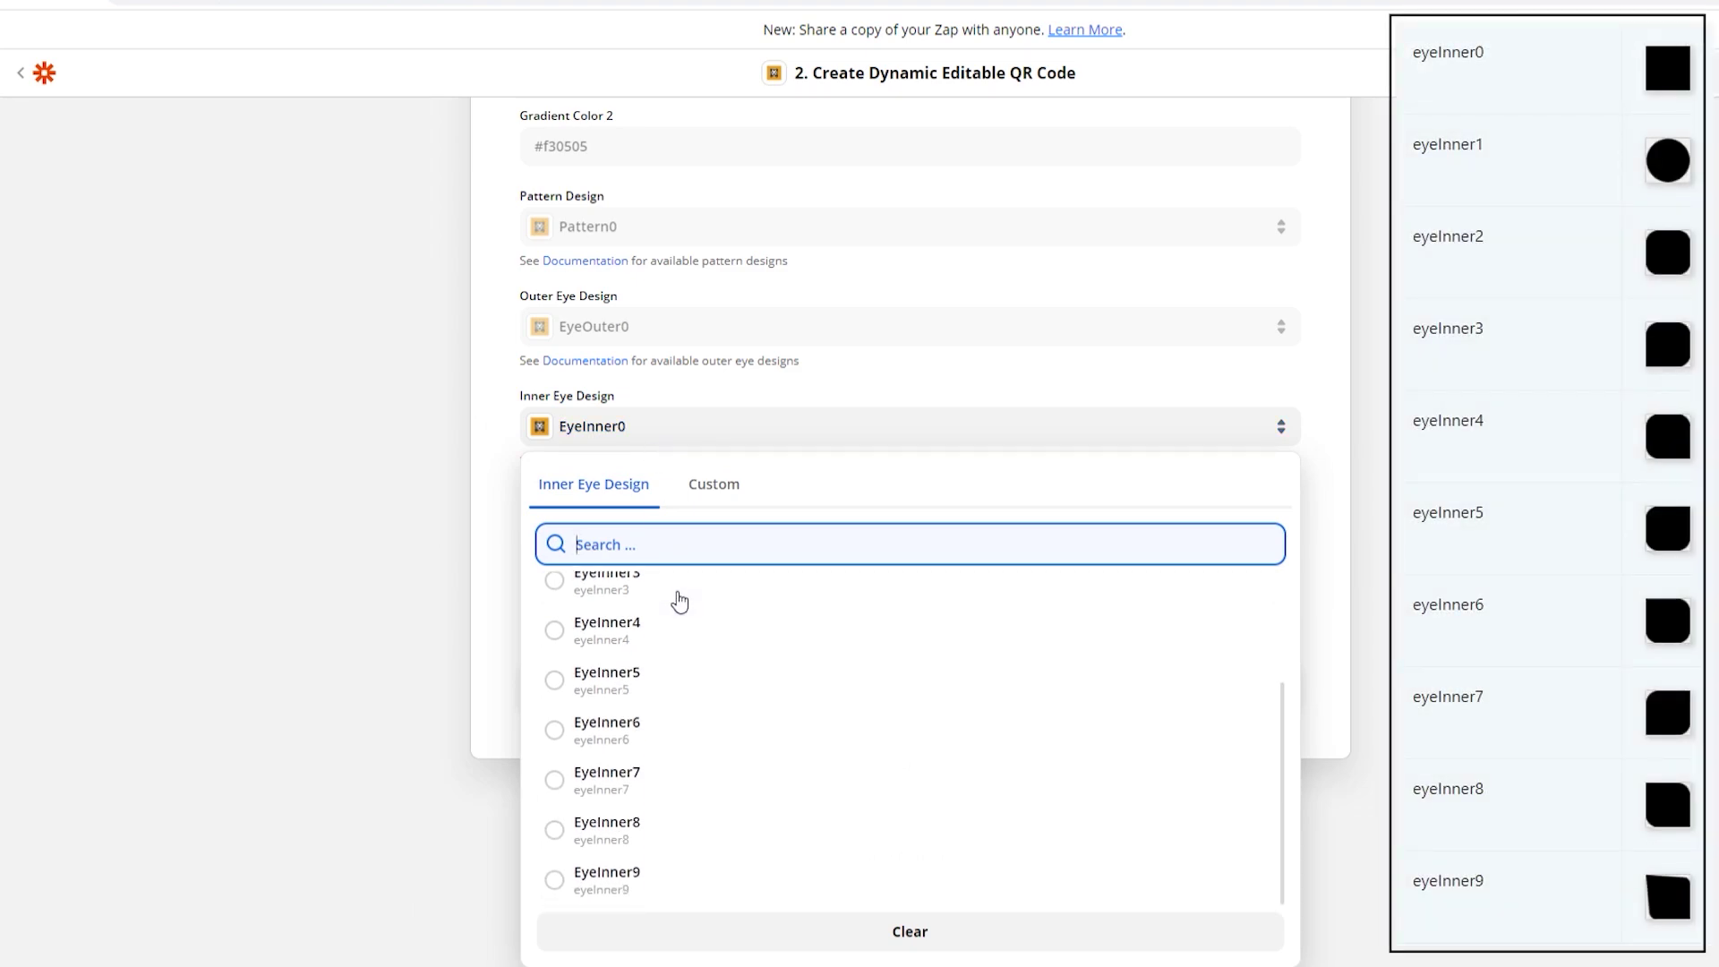
{"action": "scroll", "coordinate": [681, 600], "scroll_direction": "up", "scroll_amount": 3}
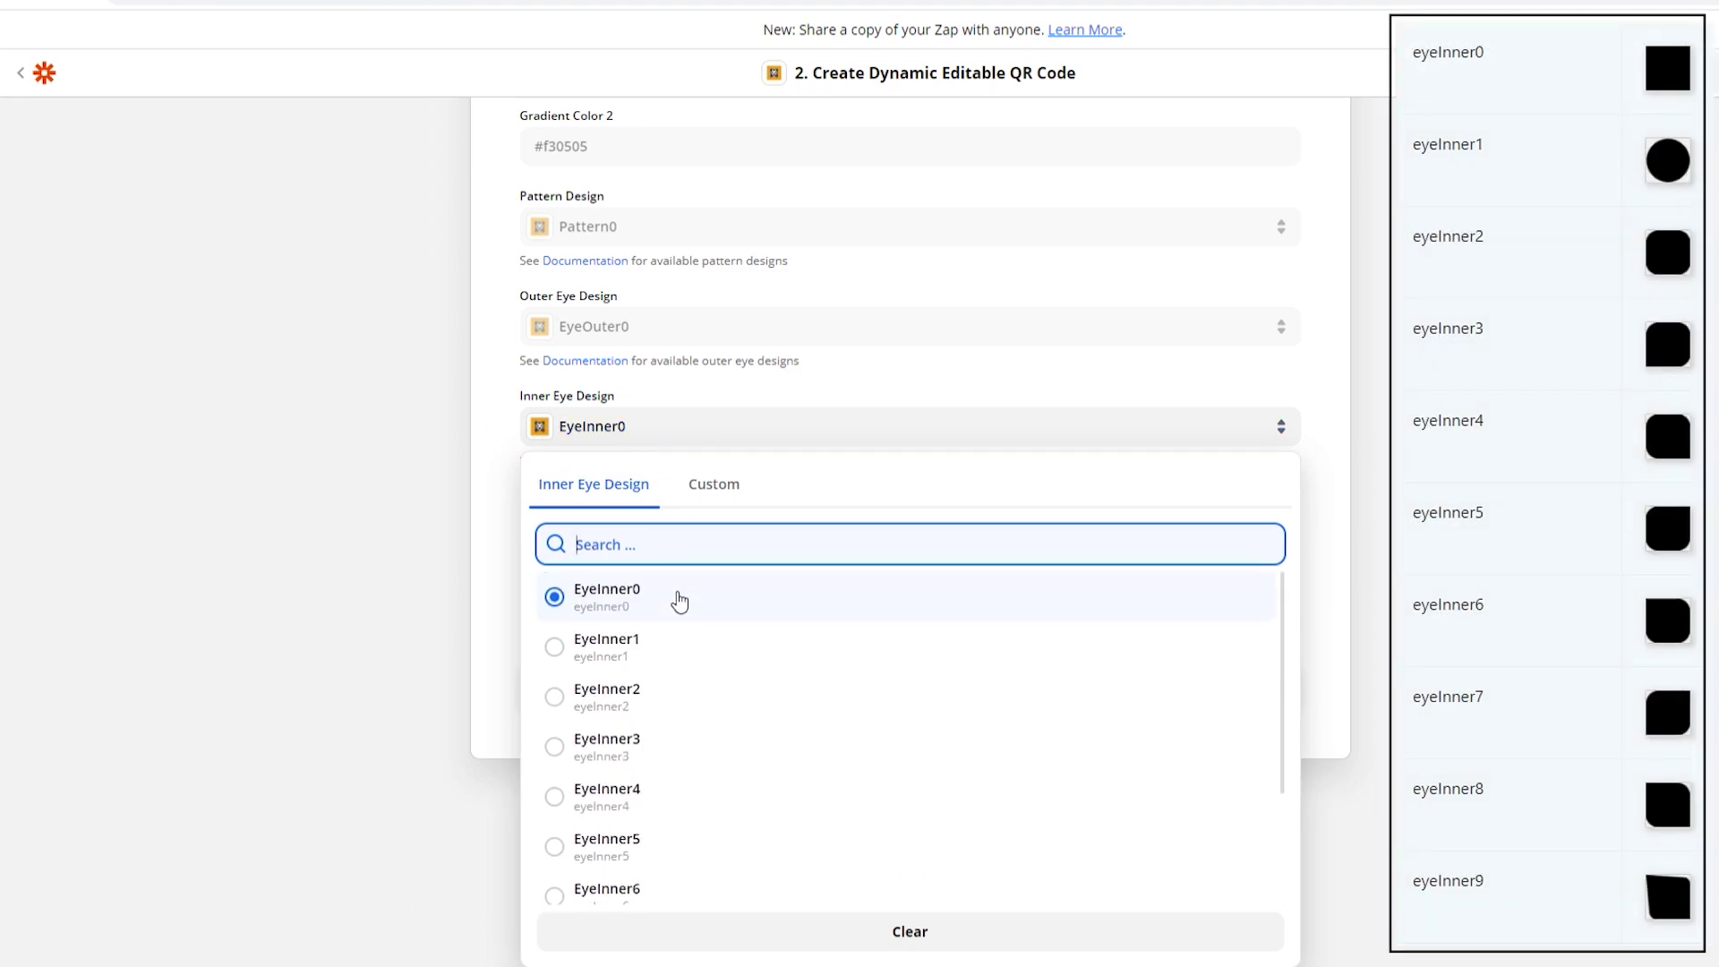
{"action": "left_click", "coordinate": [490, 427]}
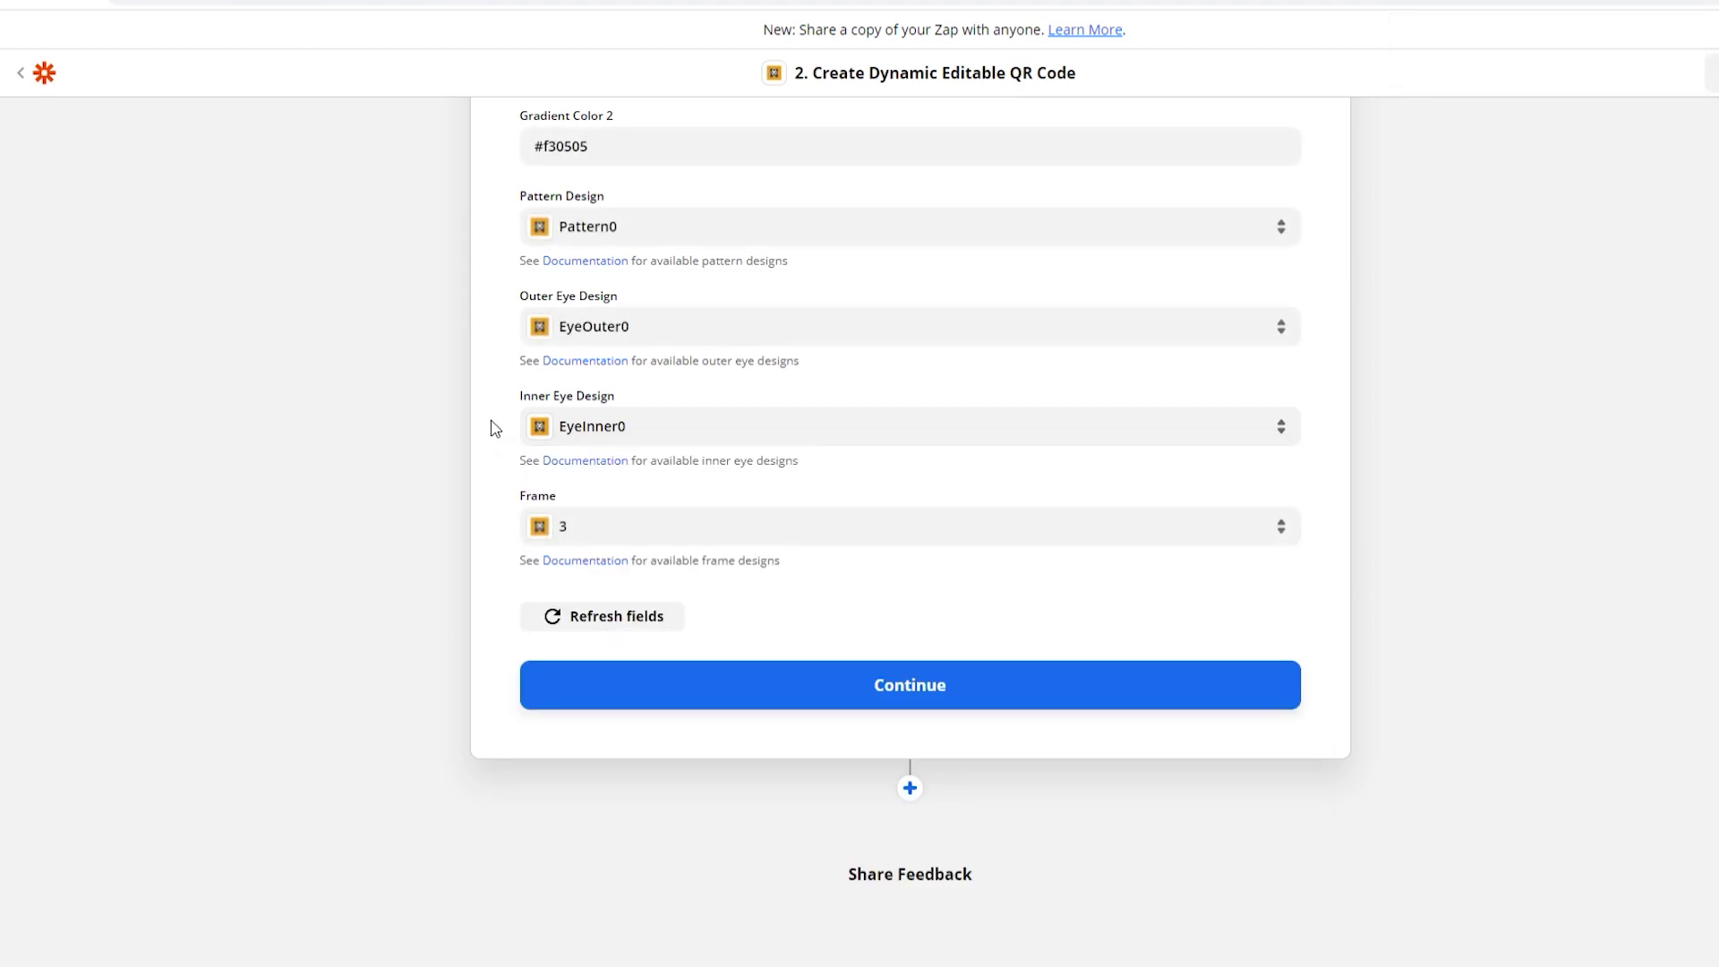
Step: Set the QR code Frame to 3
{"action": "left_click", "coordinate": [619, 525]}
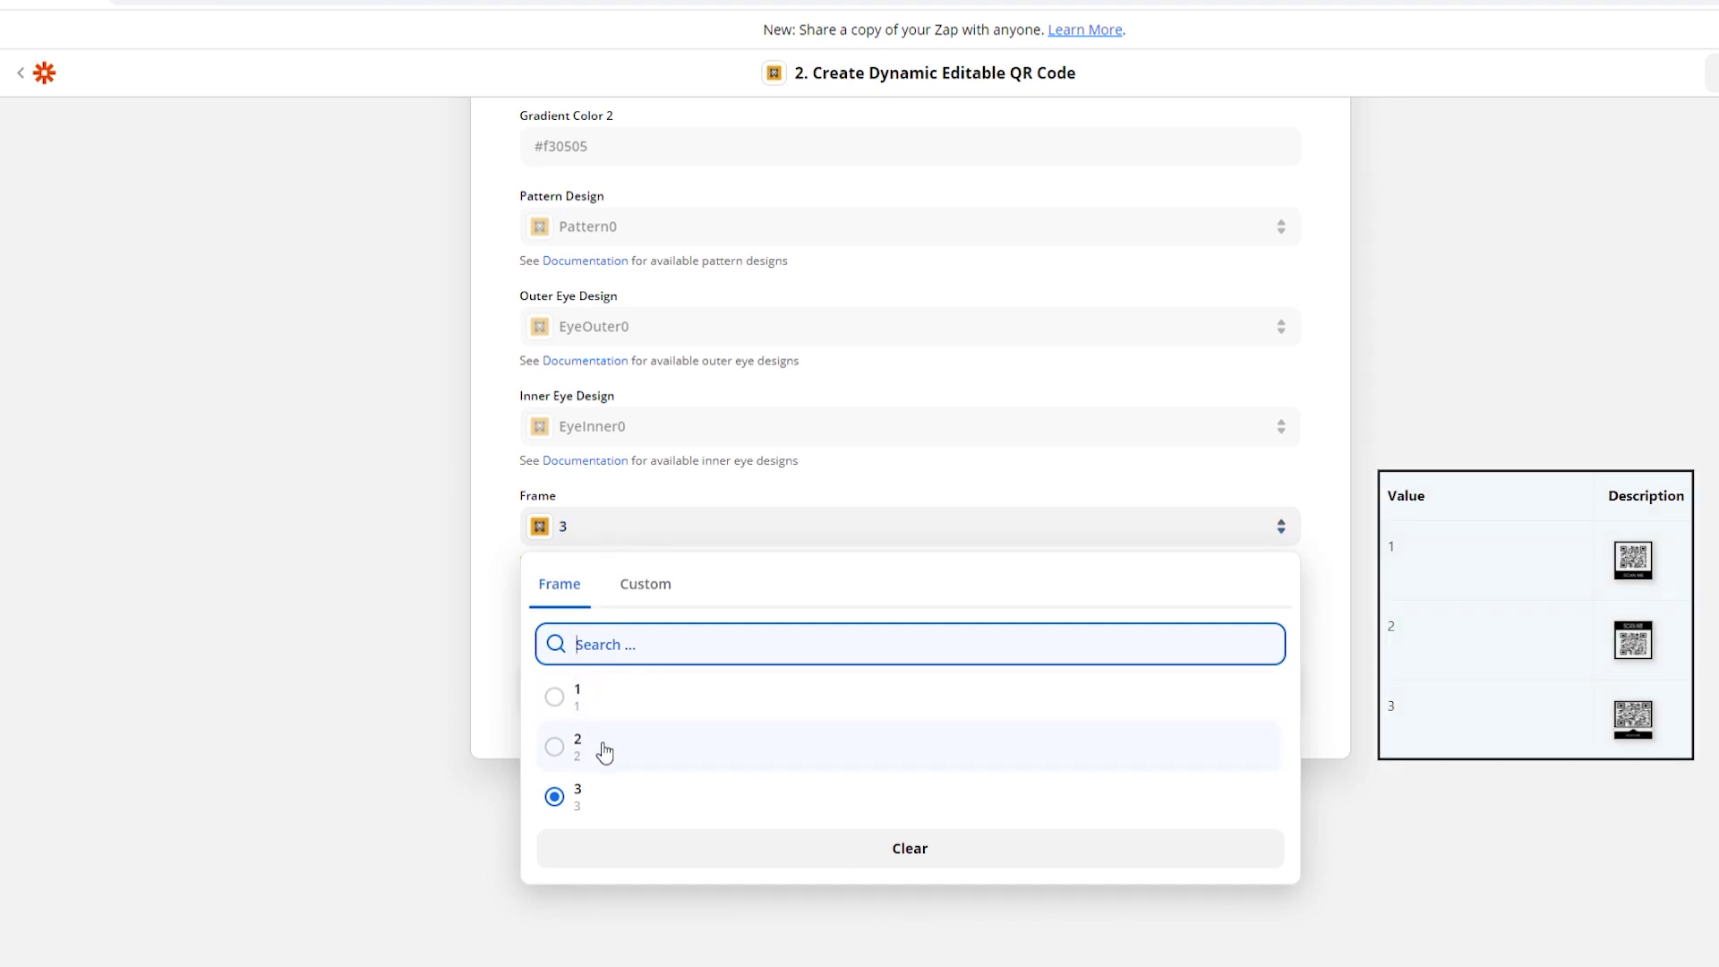
{"action": "left_click", "coordinate": [605, 801]}
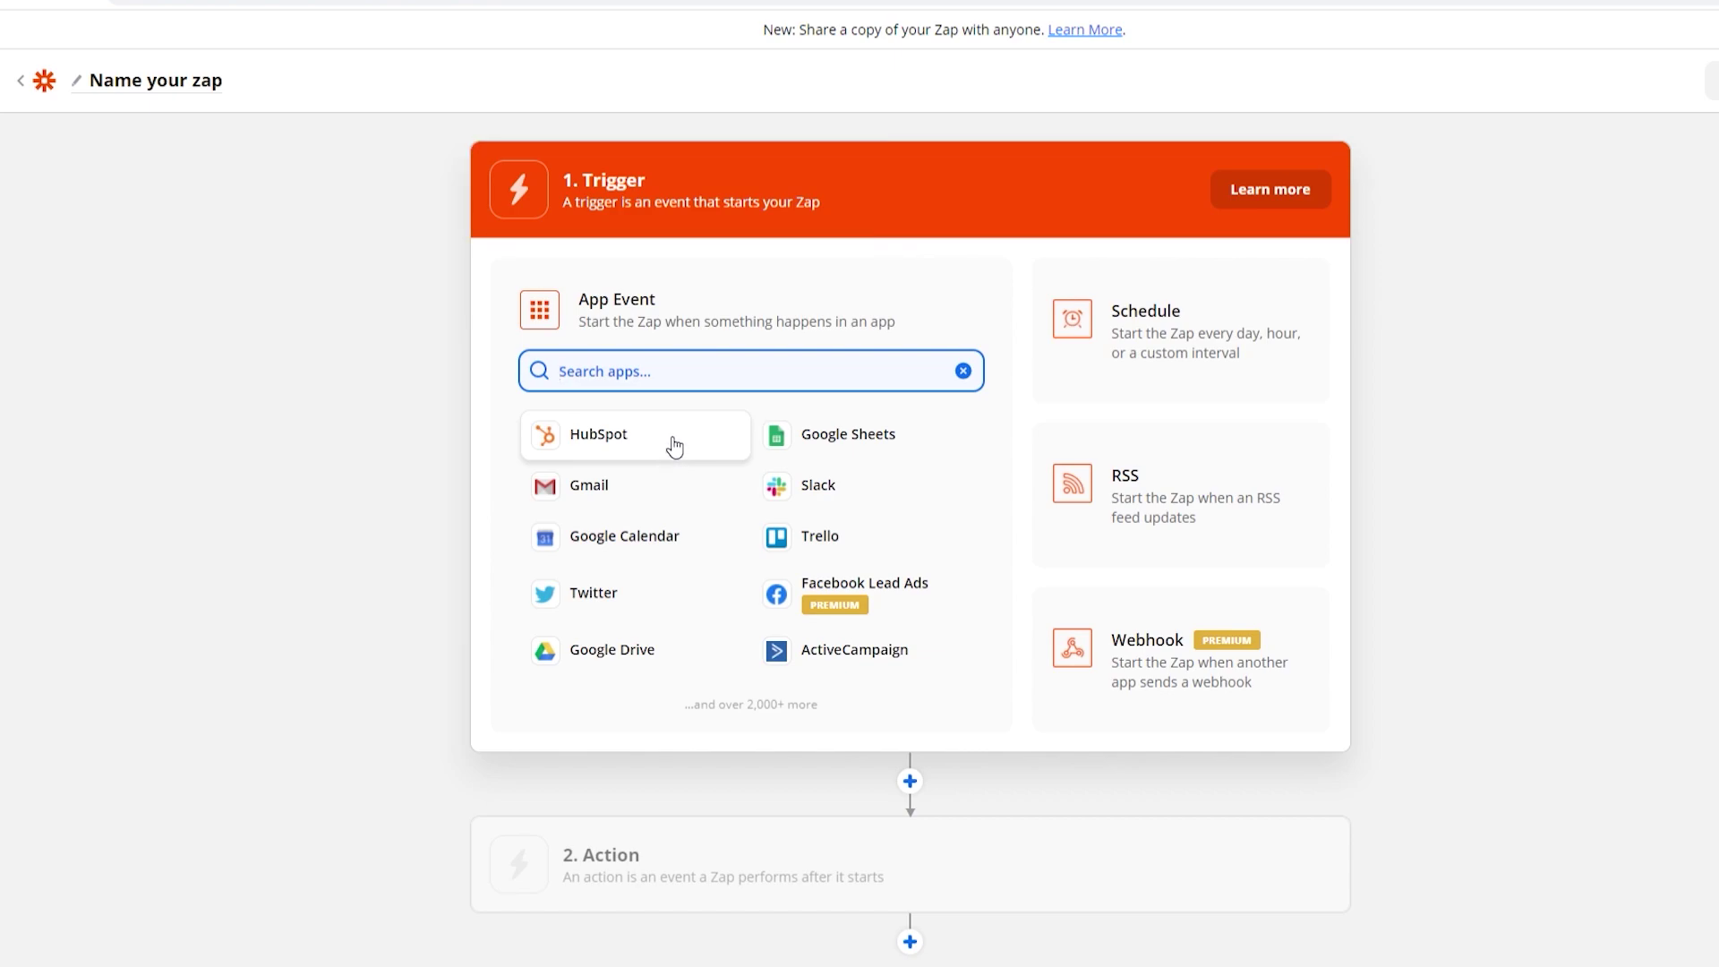
Step: Pick the HubSpot tile as the new Zap's trigger app
{"action": "left_click", "coordinate": [675, 445]}
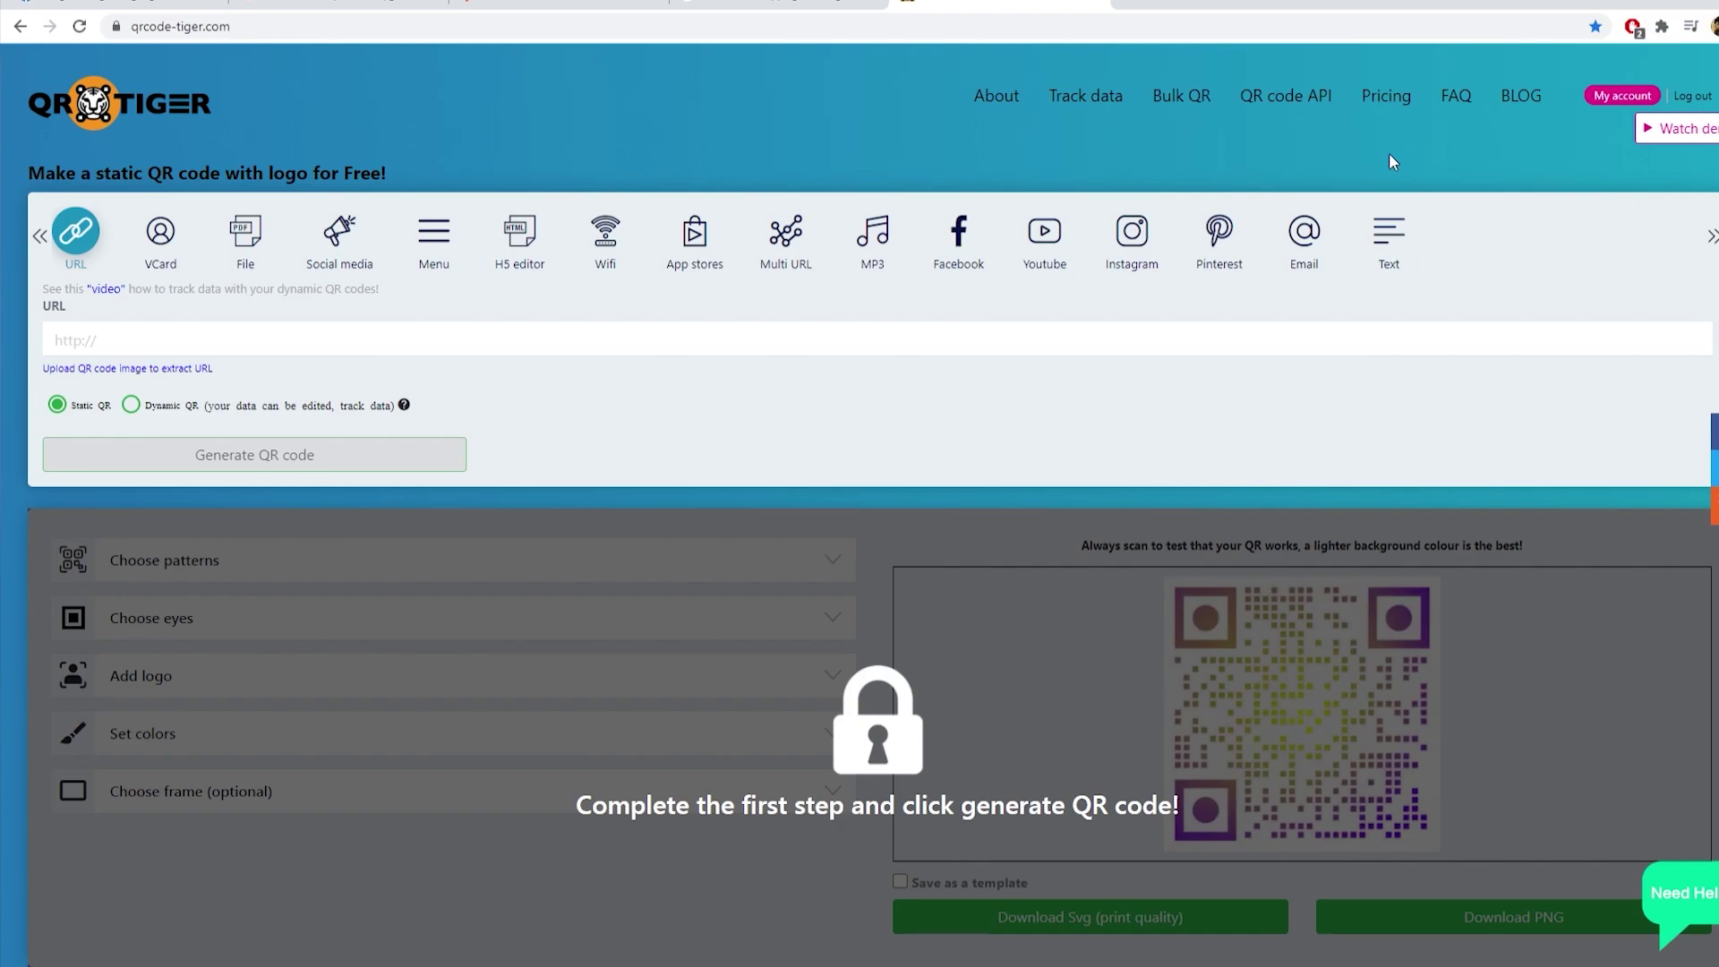
Step: Go through Track data to QR TIGER's account settings showing the plan and API key
{"action": "left_click", "coordinate": [1388, 114]}
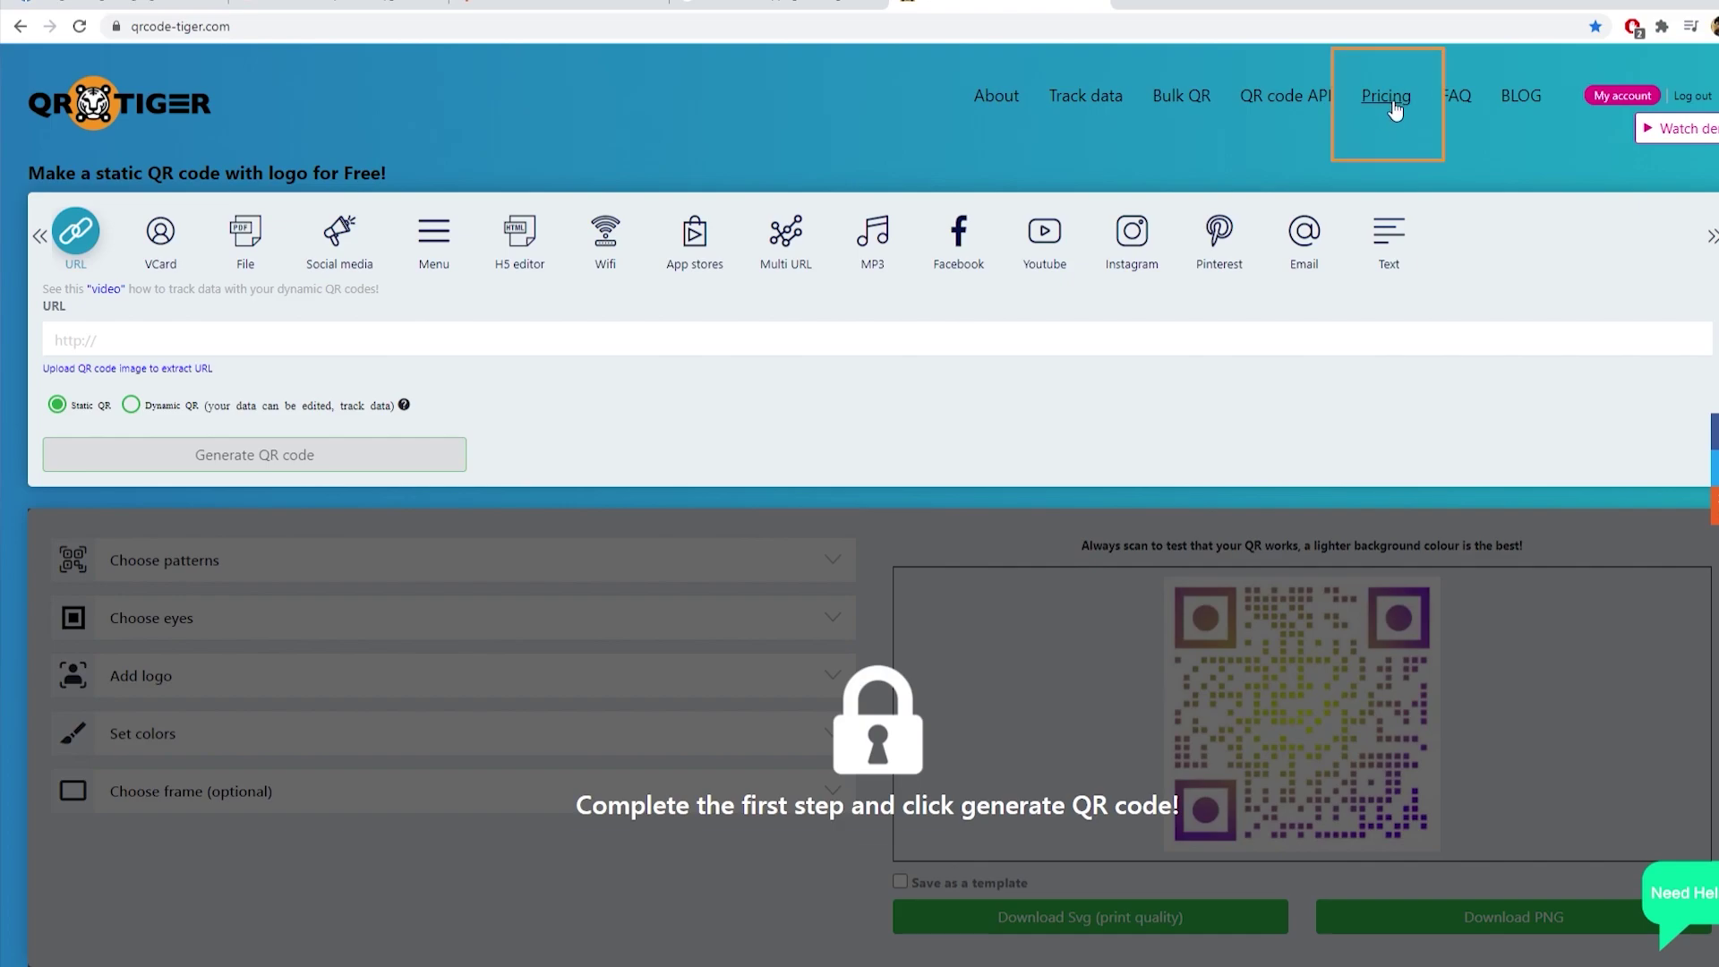
{"action": "left_click", "coordinate": [1087, 96]}
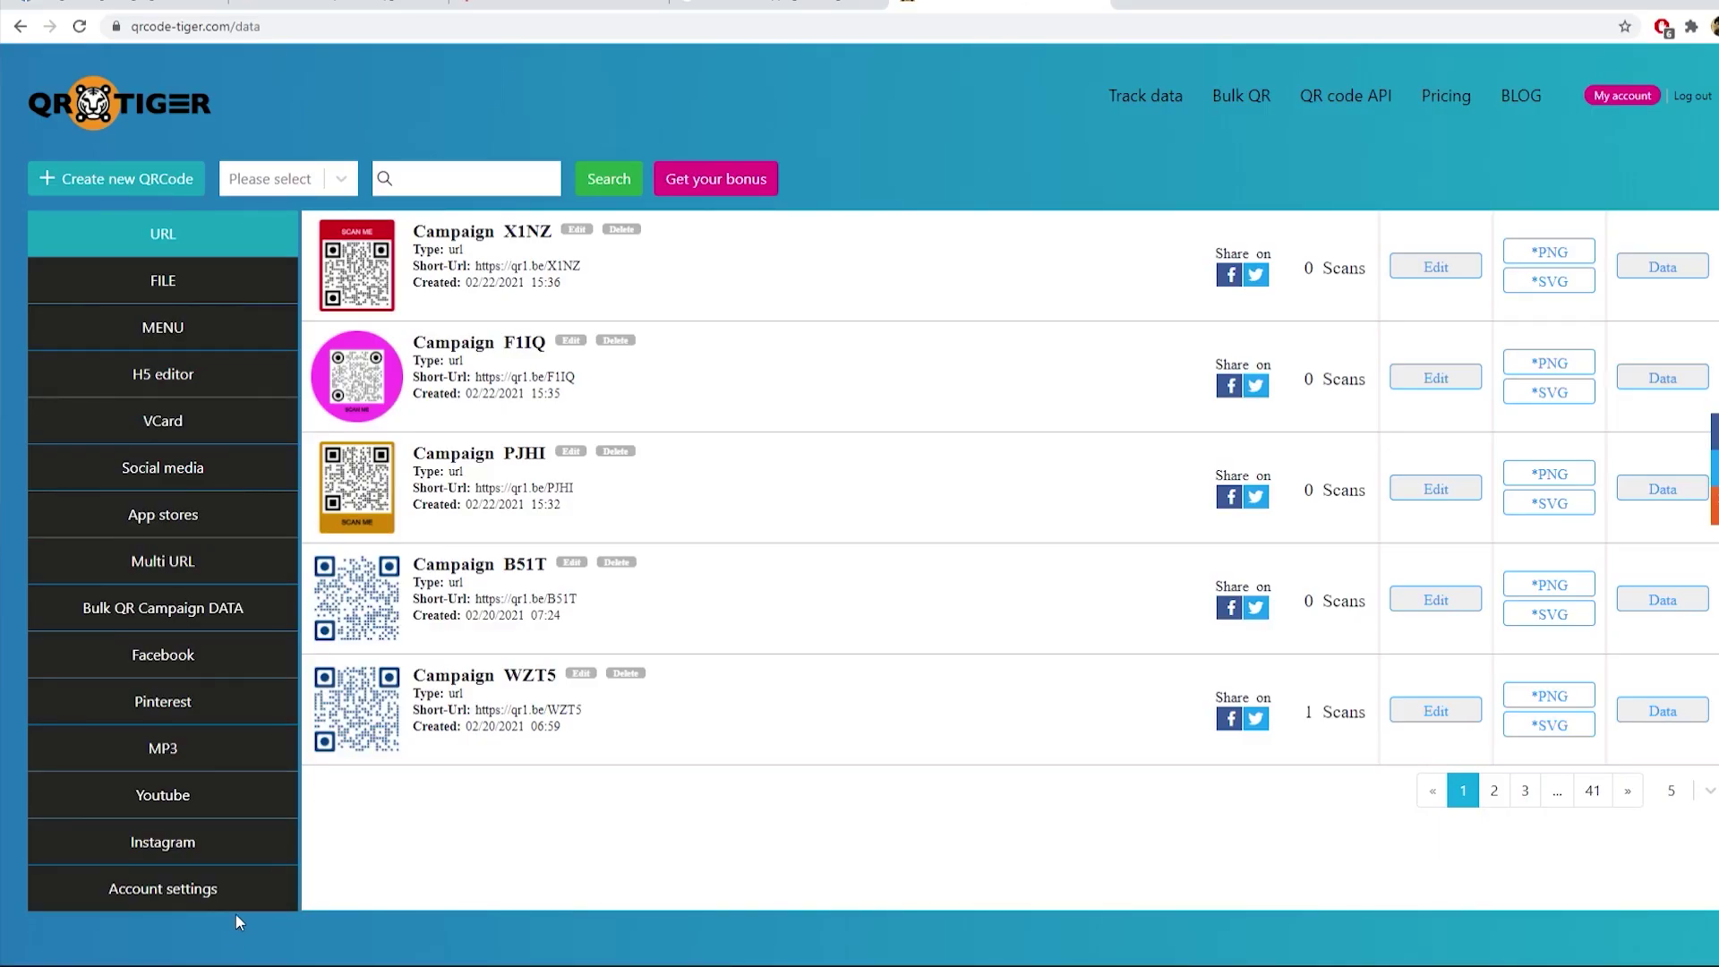
{"action": "left_click", "coordinate": [246, 903]}
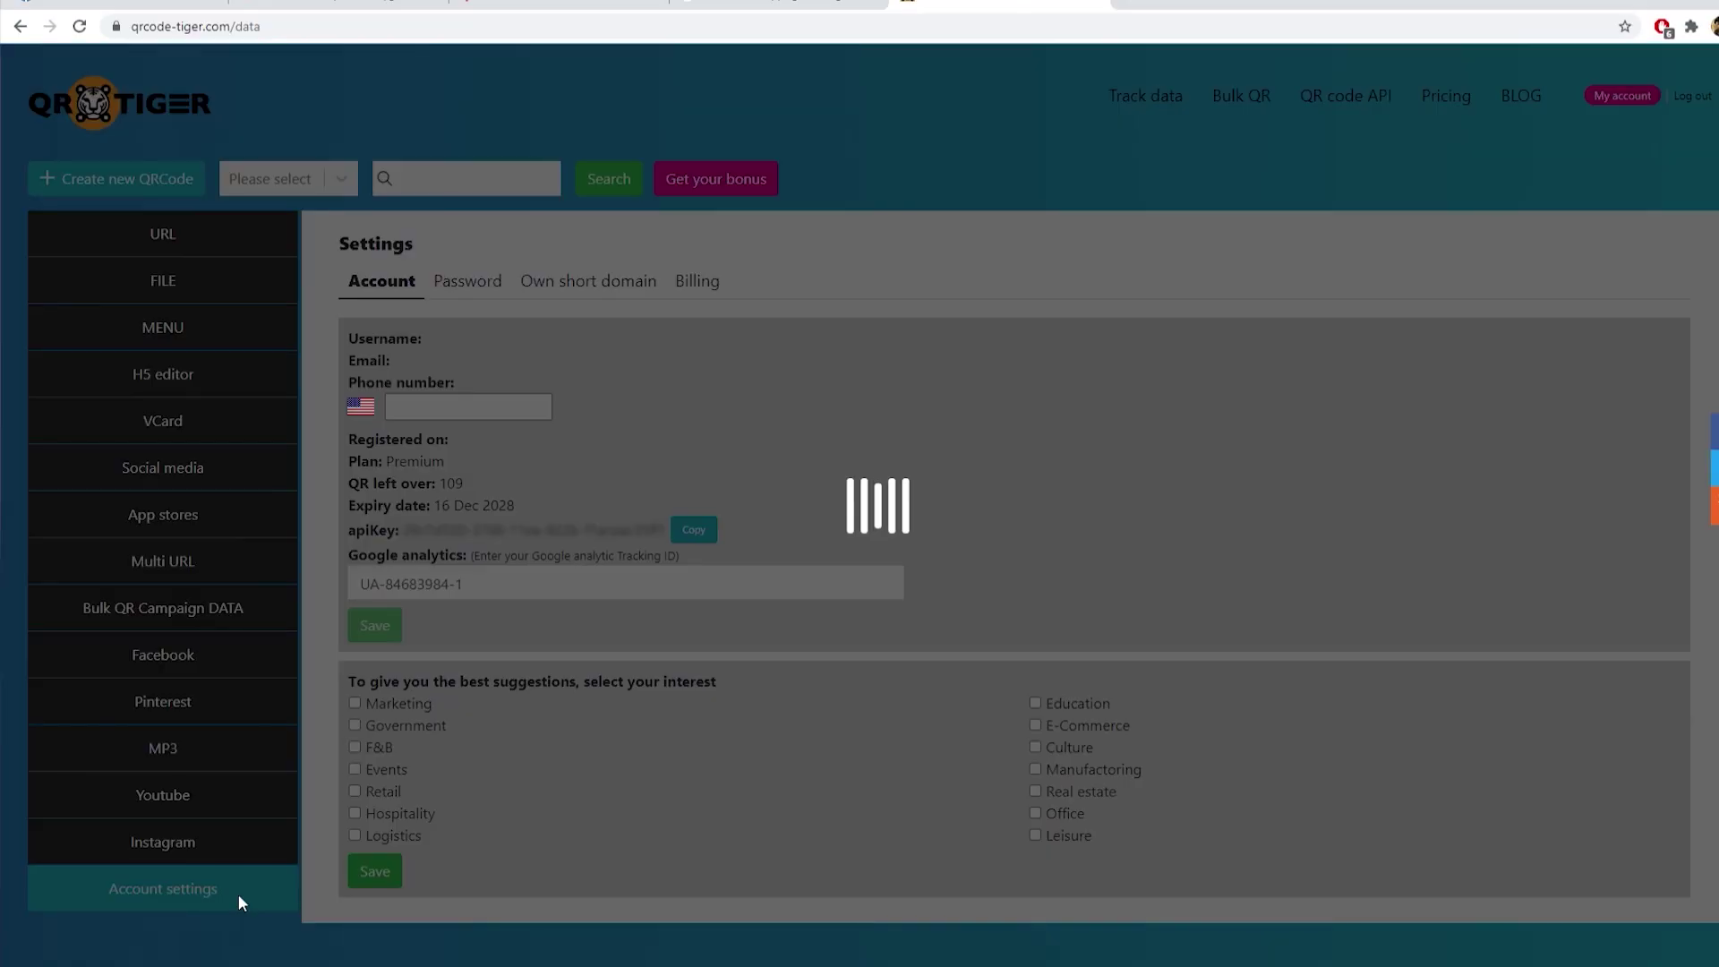